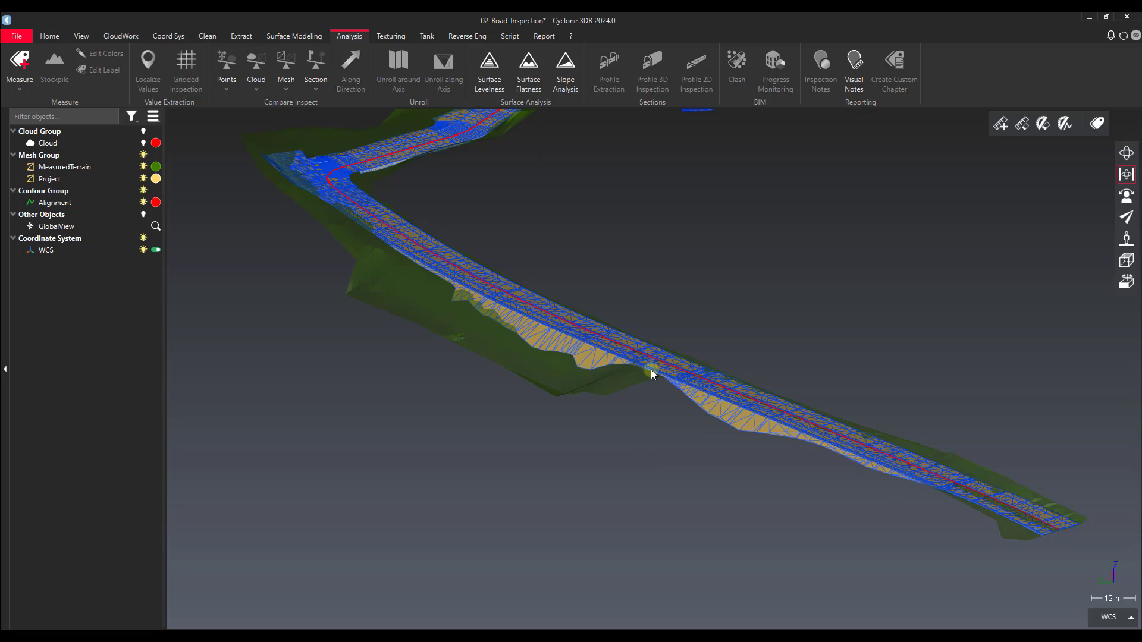
Orbit the road model and browse the extraction tools and section comparison options
click(542, 340)
drag(557, 358, 533, 312)
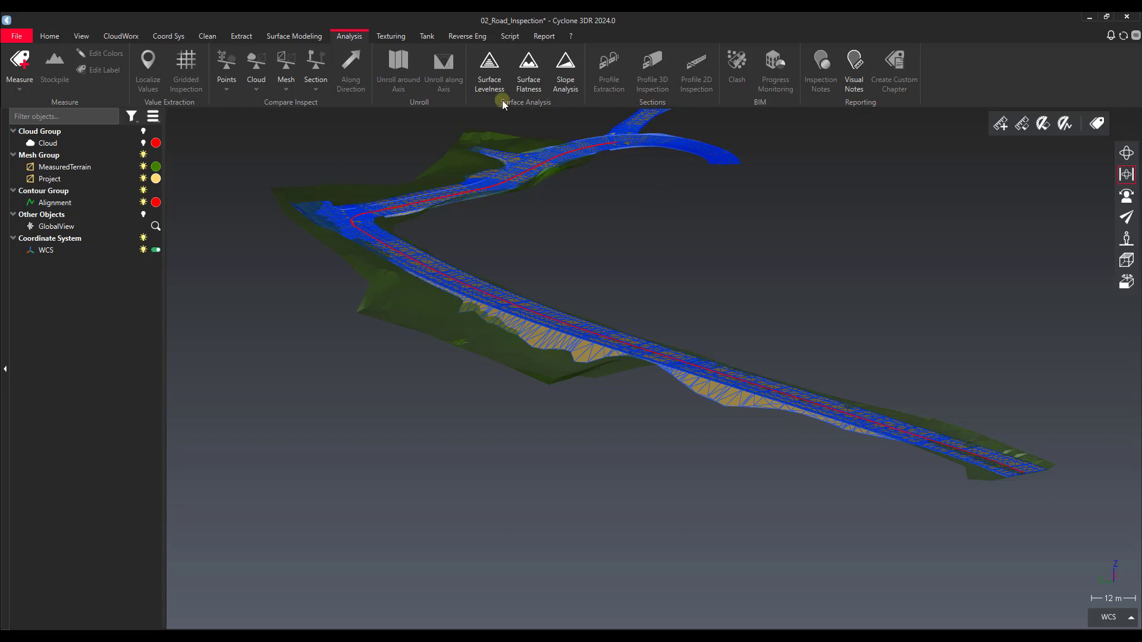
click(241, 36)
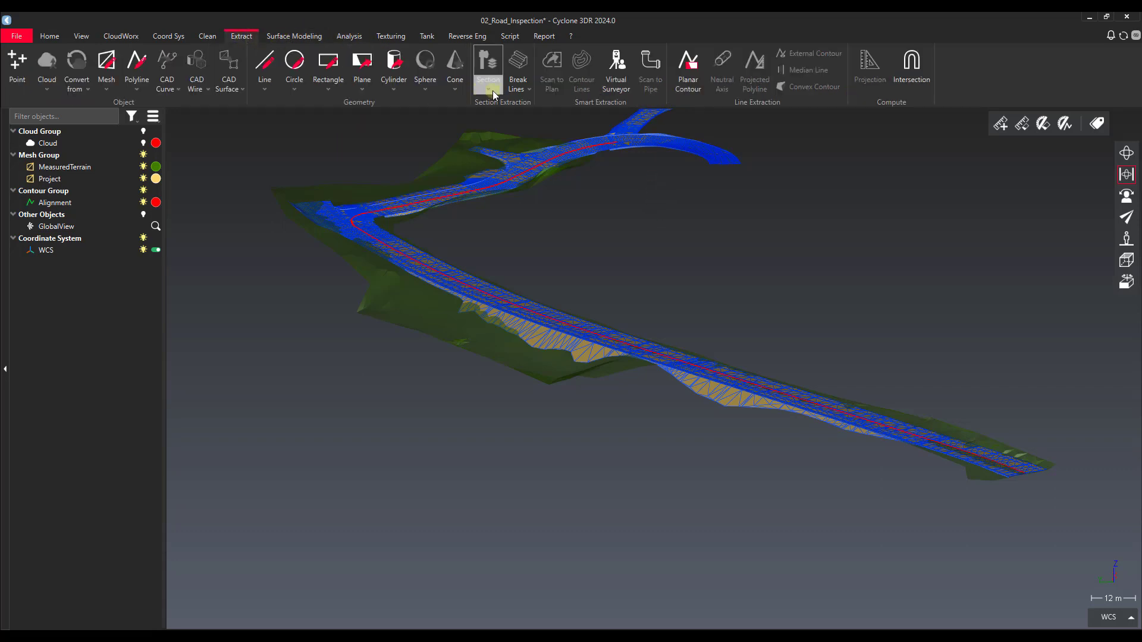
click(341, 34)
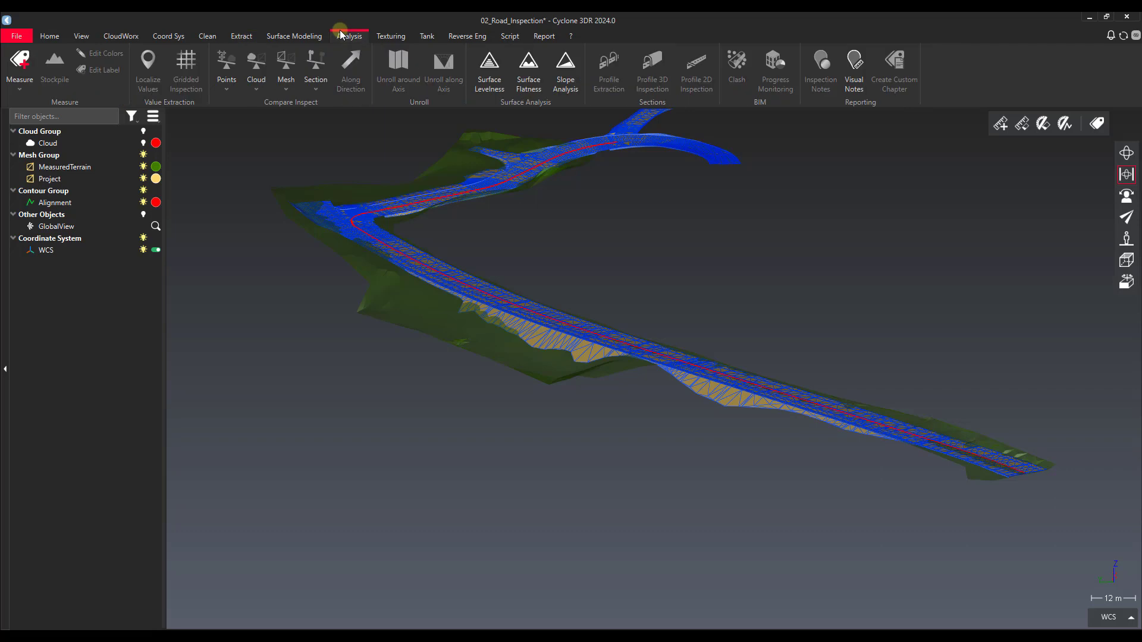
click(316, 80)
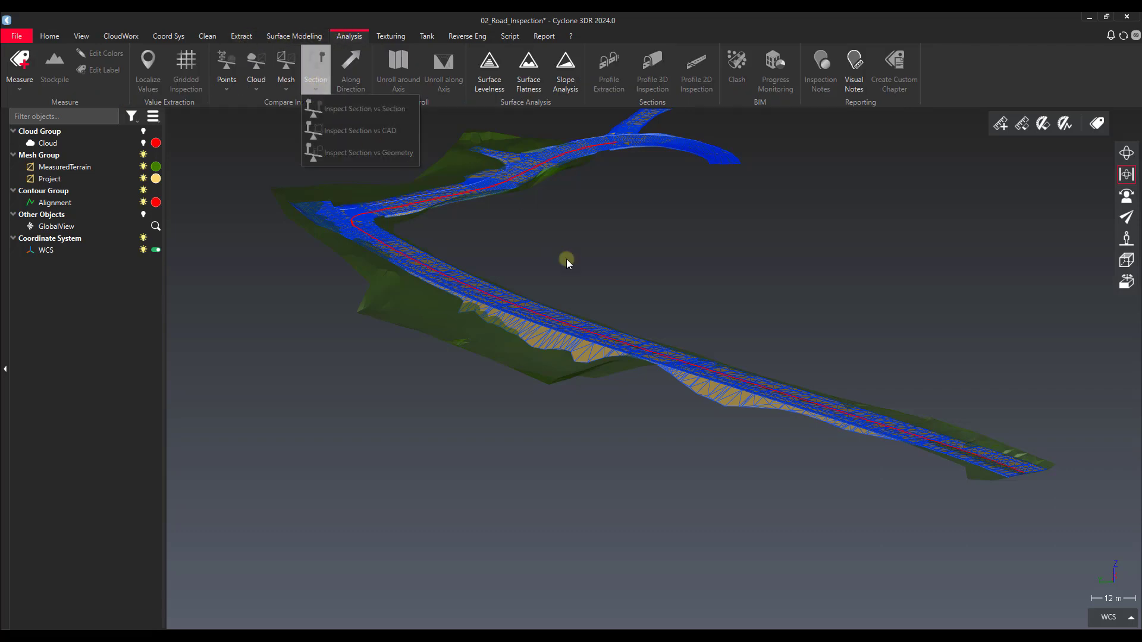
click(582, 245)
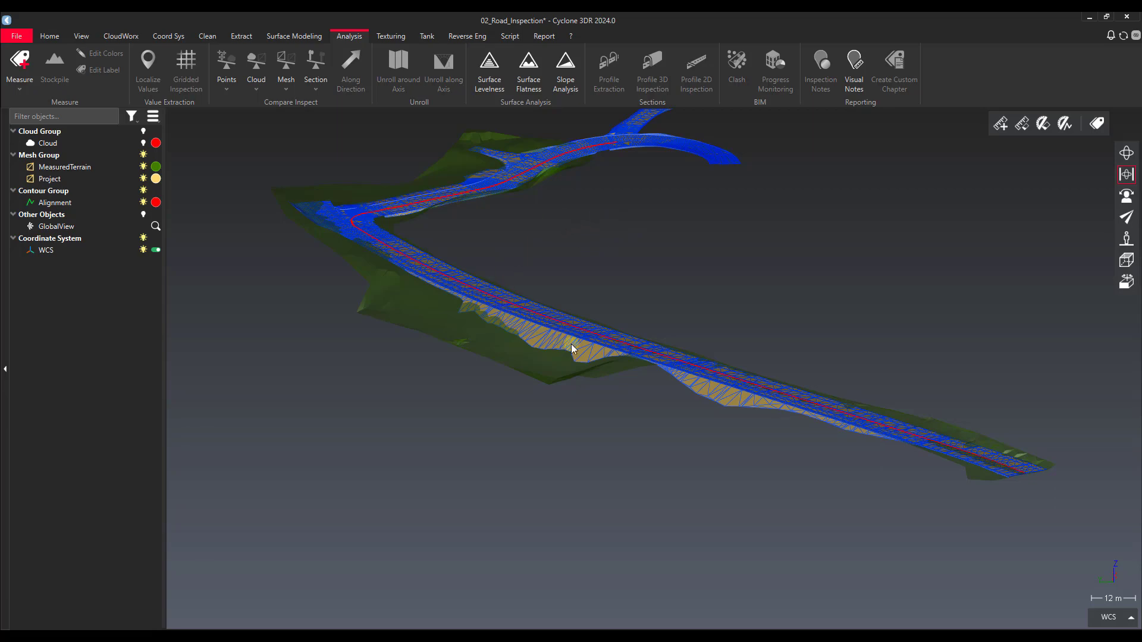
scroll(543, 318, up, 5)
drag(551, 306, 473, 366)
Try selecting the MeasuredTerrain mesh, Project mesh and alignment line one at a time
click(339, 303)
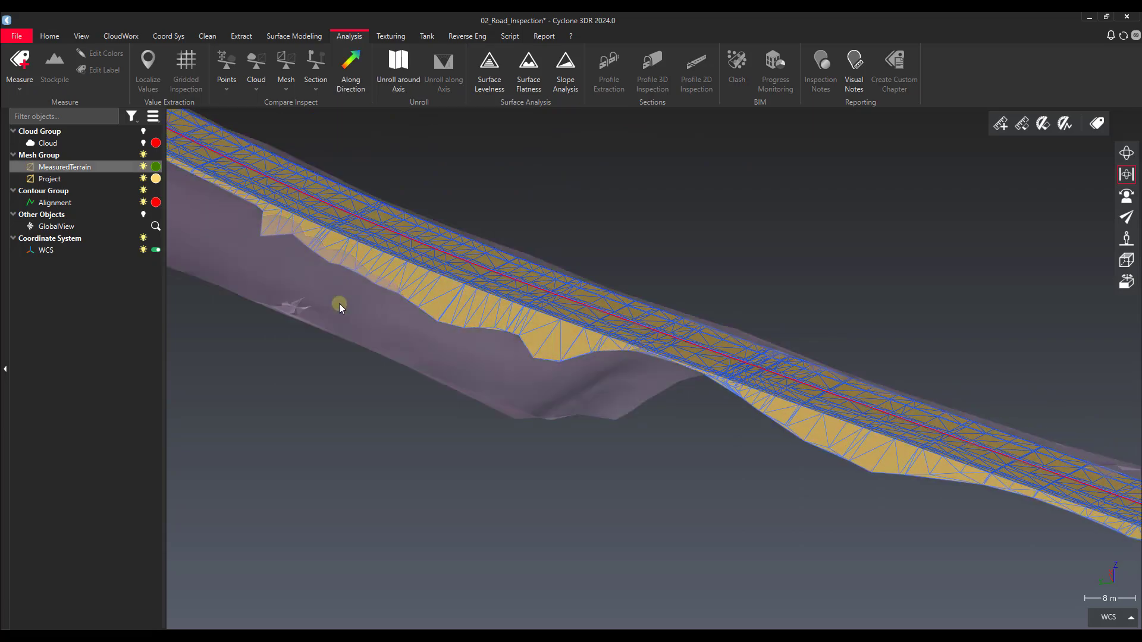
click(347, 373)
click(441, 291)
click(401, 437)
click(526, 283)
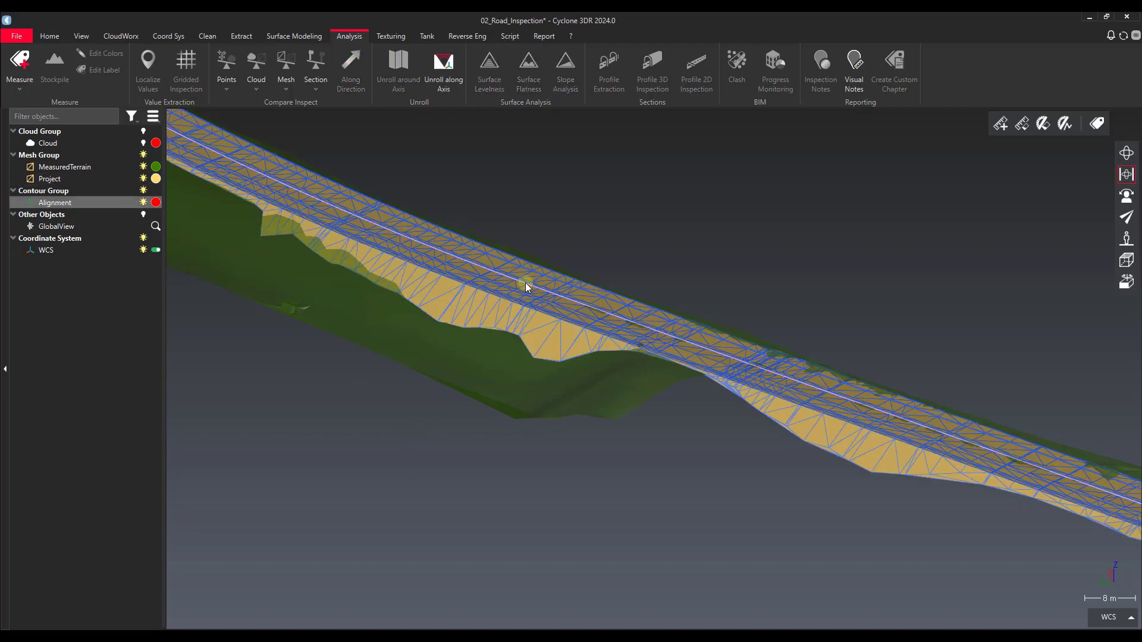
drag(793, 295, 742, 269)
drag(910, 311, 915, 392)
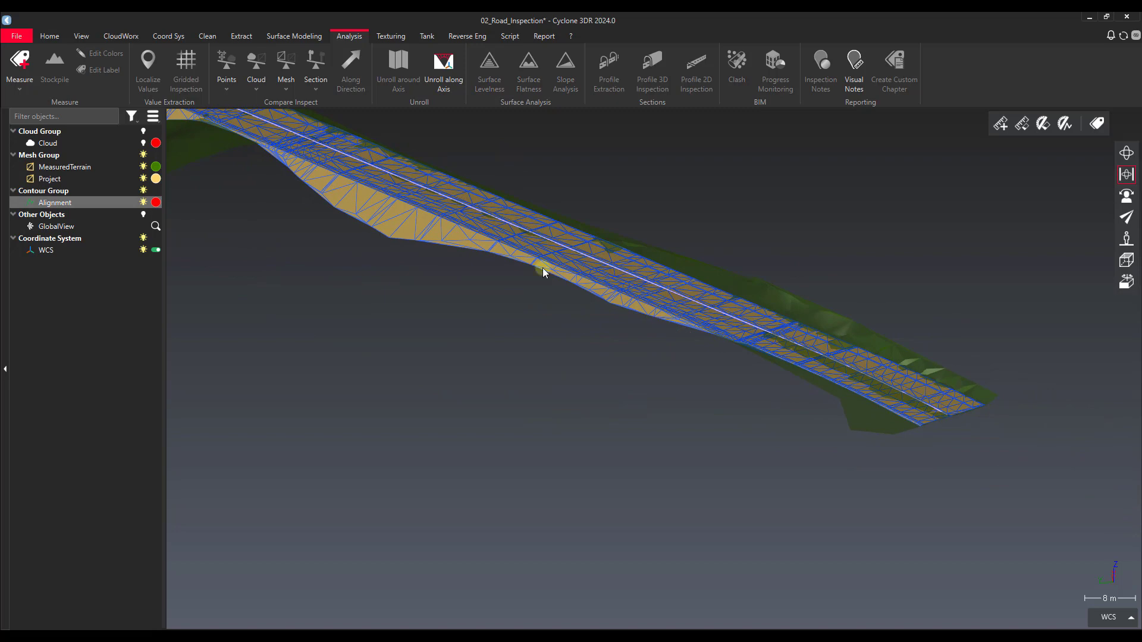
Select MeasuredTerrain, Project and Alignment together in one selection
click(582, 394)
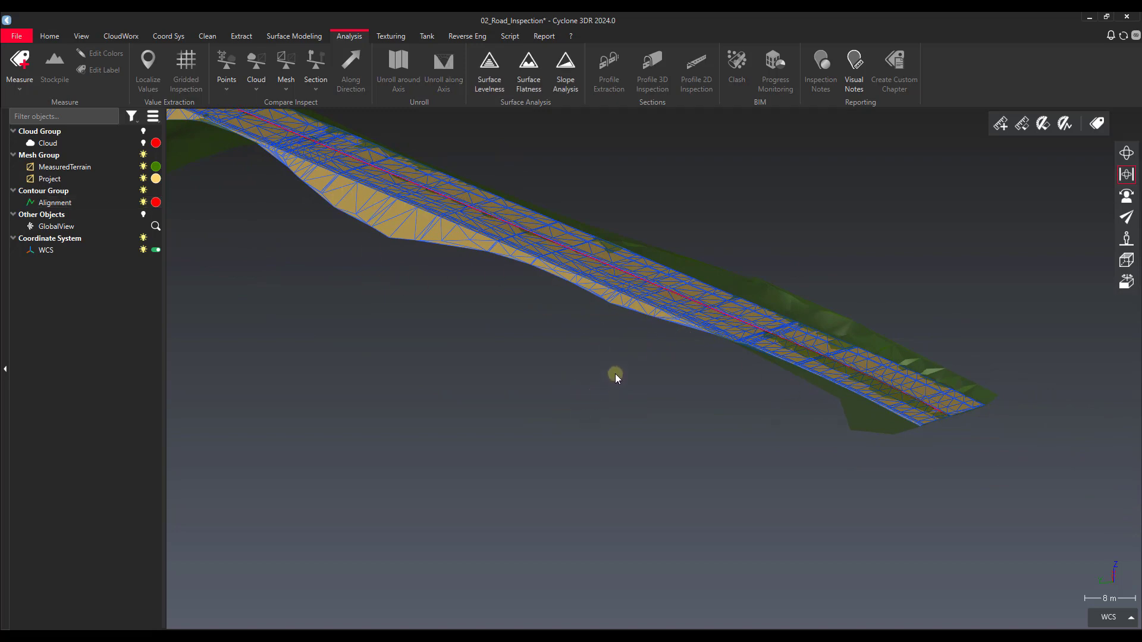
click(709, 277)
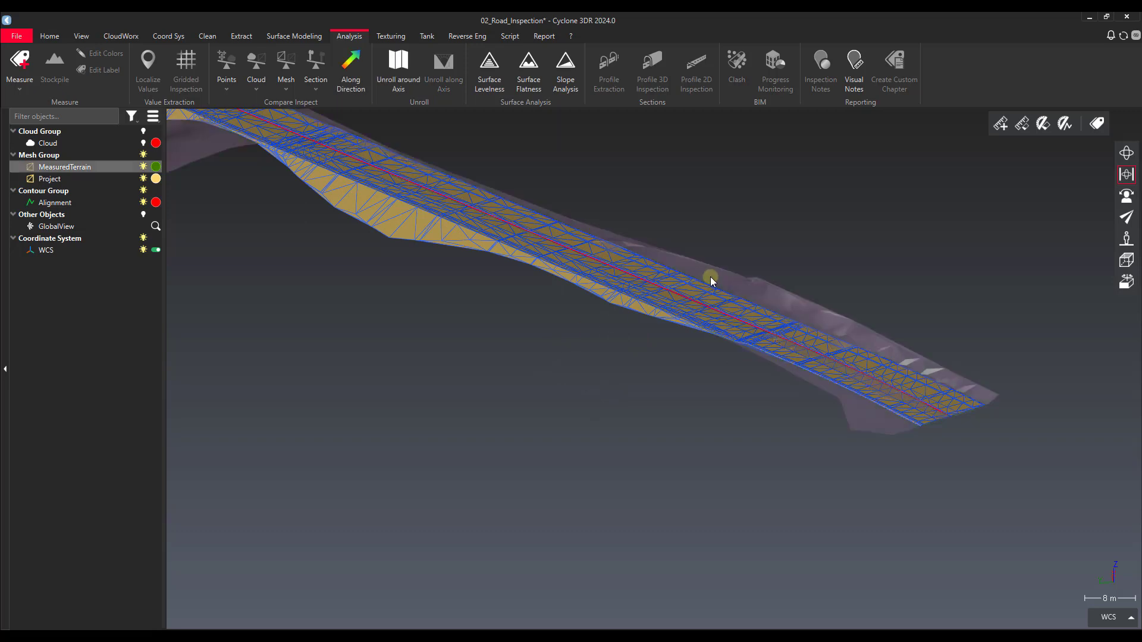
click(666, 283)
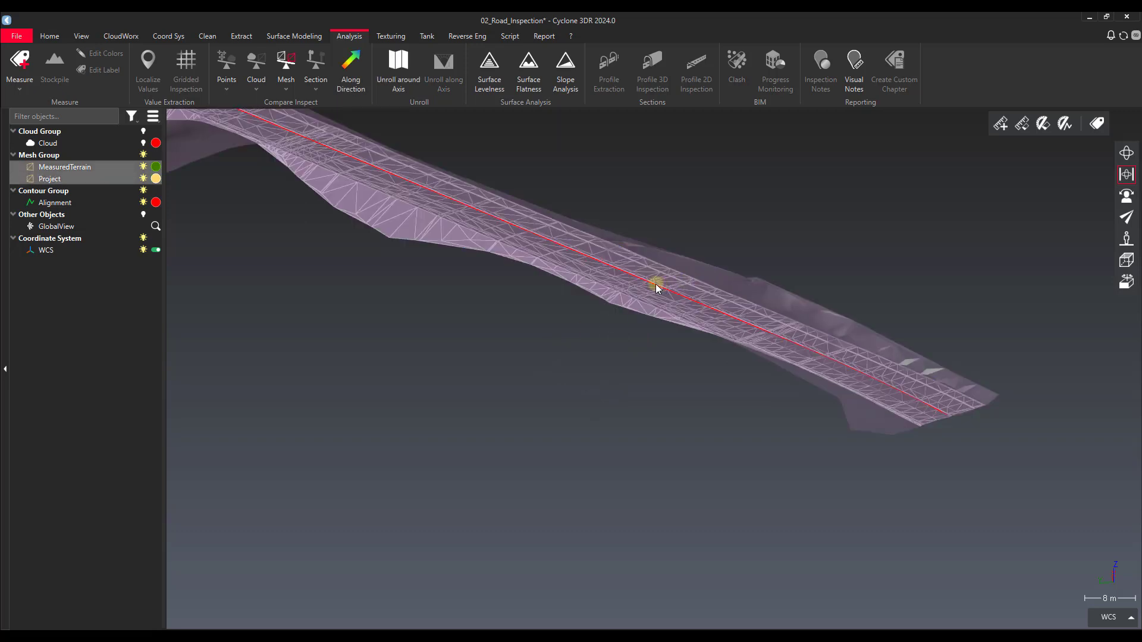
click(656, 286)
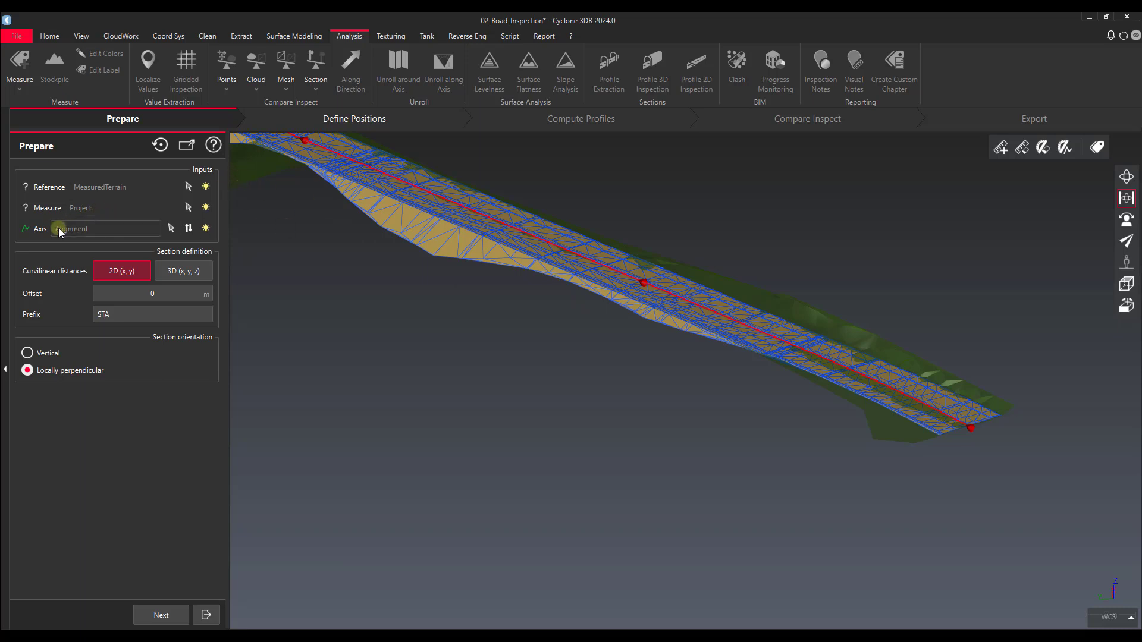
Reverse the alignment axis direction, then restore the original direction
click(191, 229)
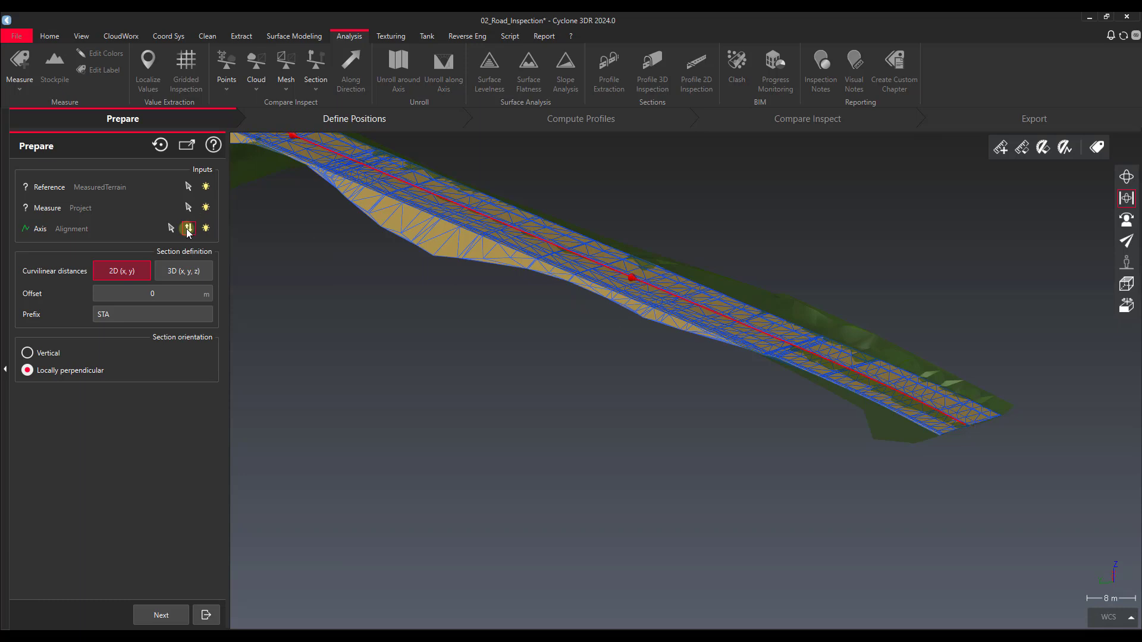
click(188, 228)
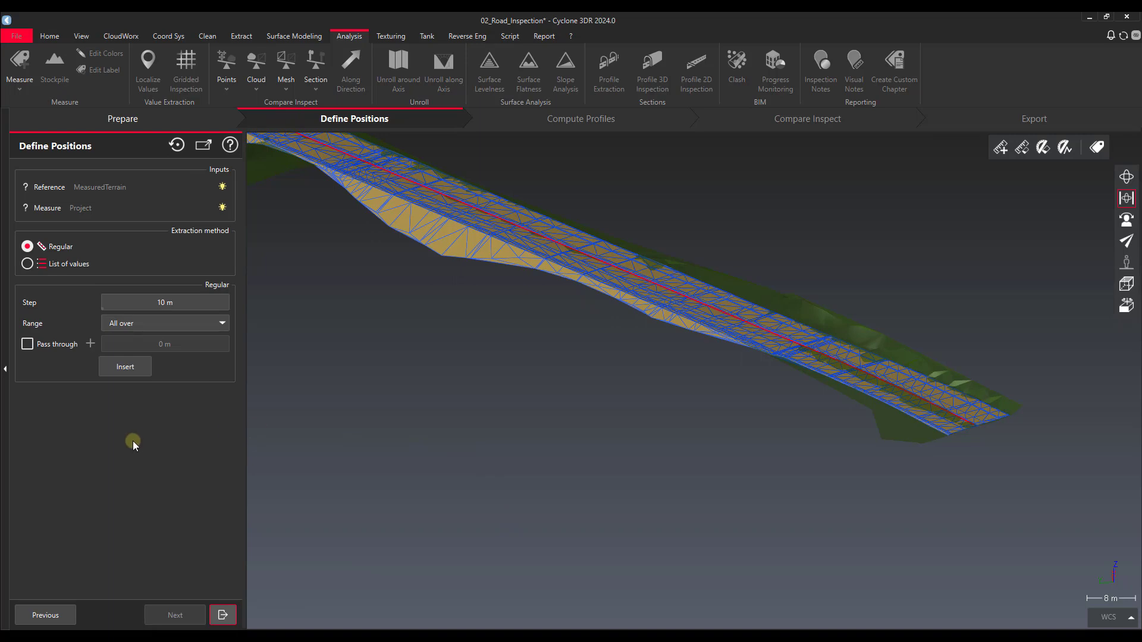
Set the section spacing step to 20 m
click(144, 306)
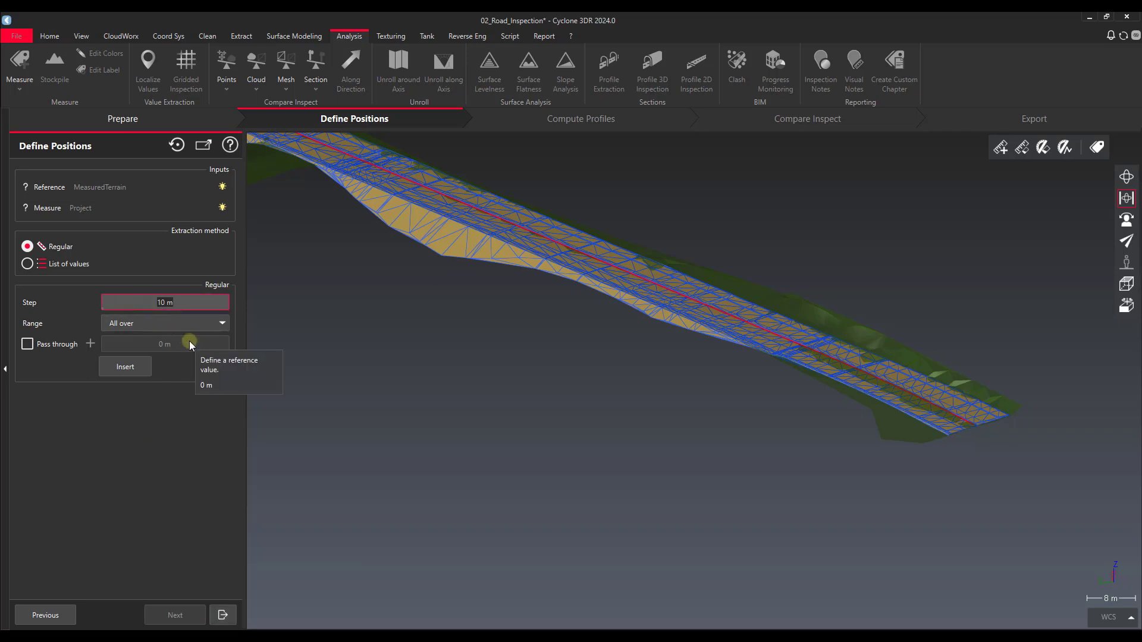
text(20)
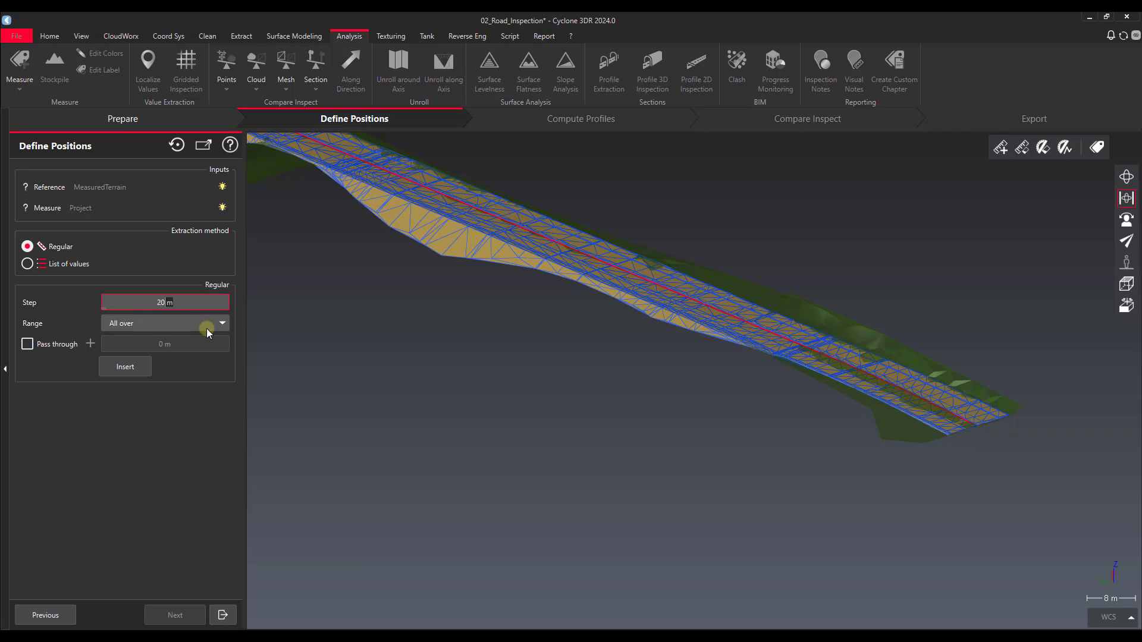
click(182, 498)
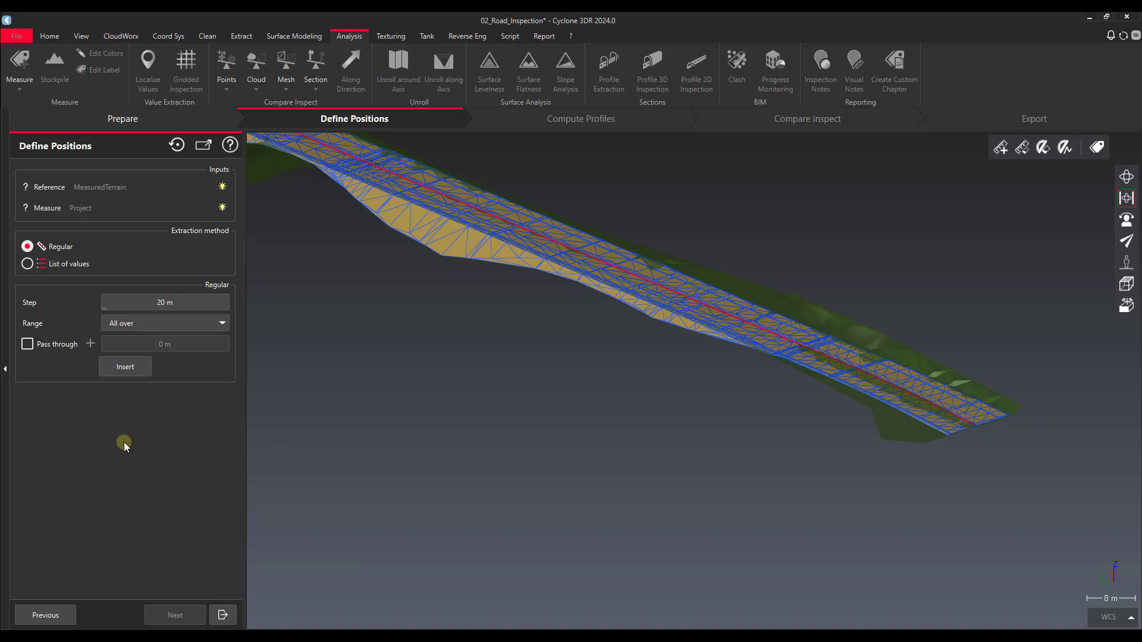
Try a custom range from 51.5857 m to 249.58336 m, then switch the range back to All over
click(148, 326)
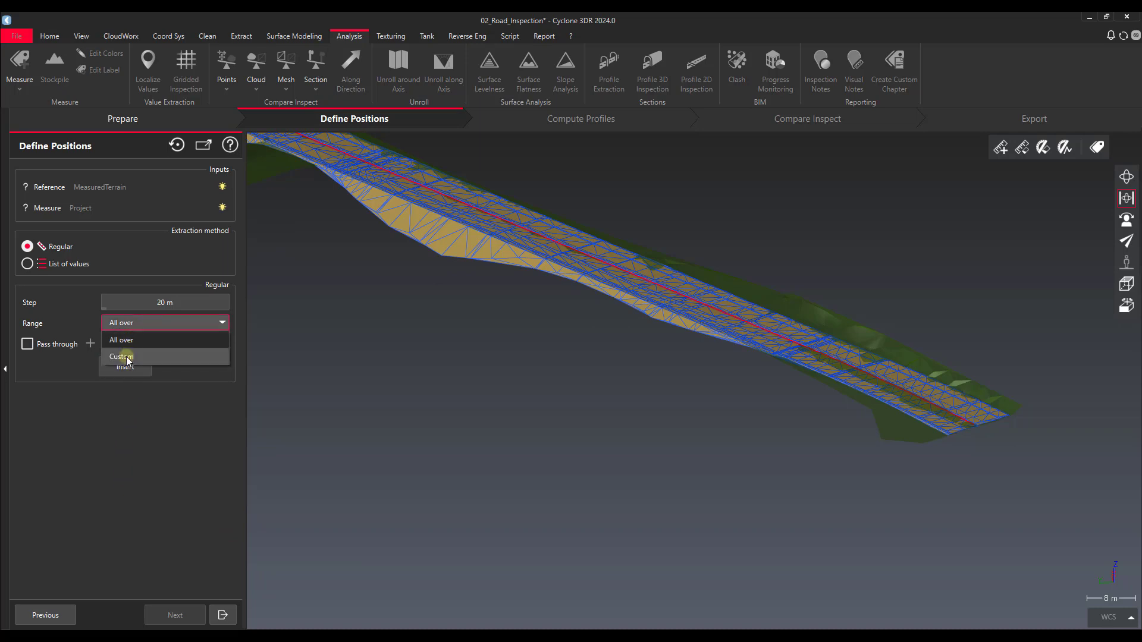
click(126, 357)
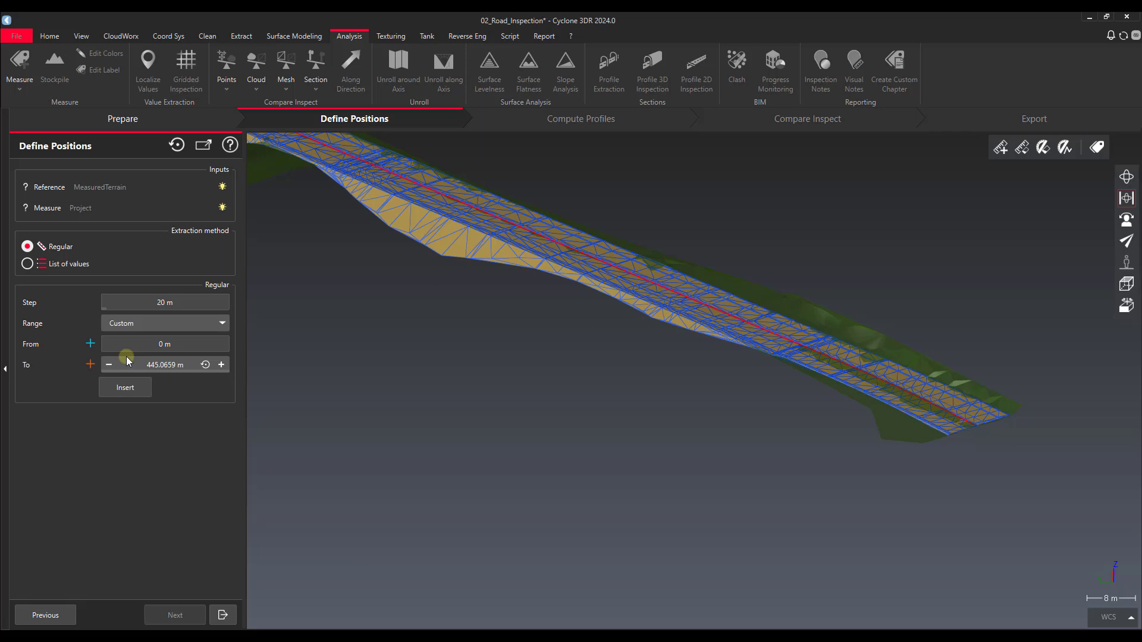
click(88, 345)
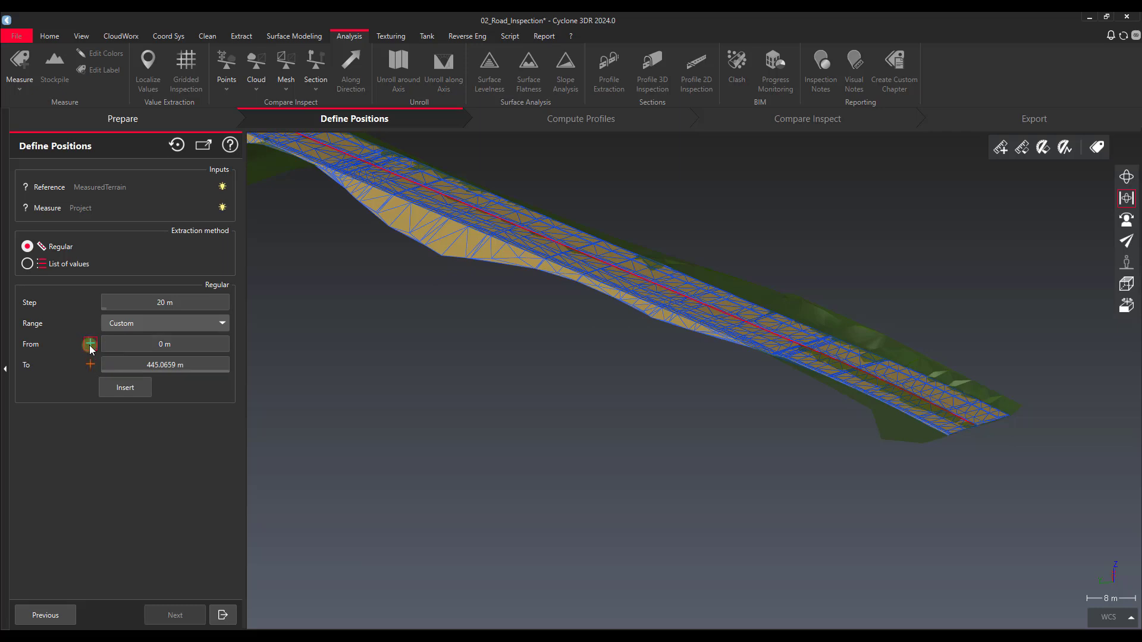
scroll(522, 362, up, 1)
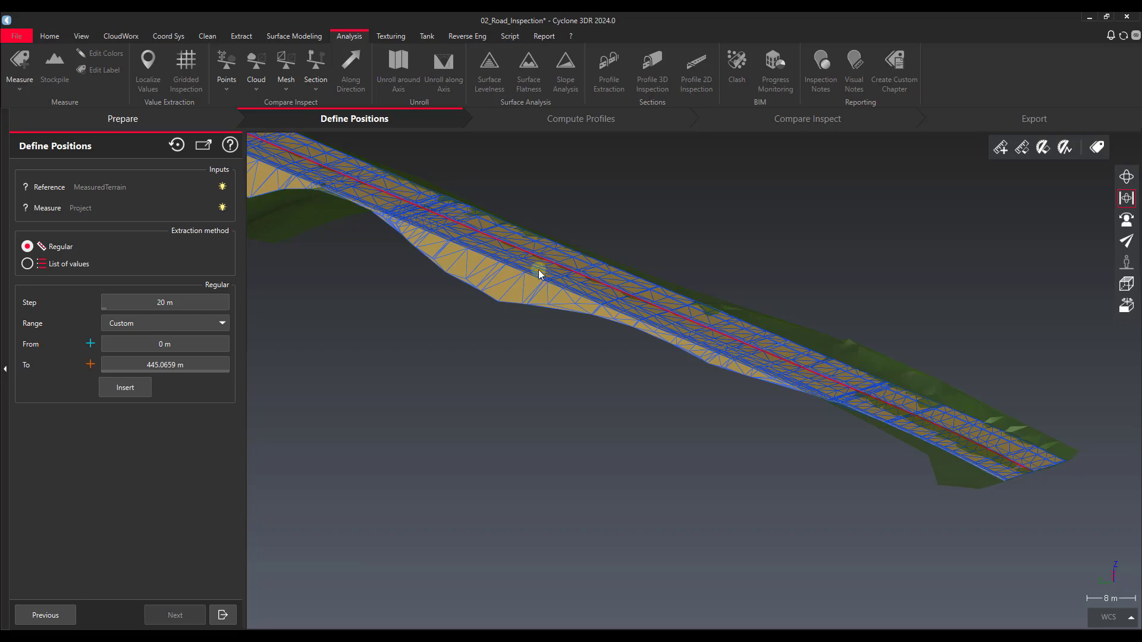
scroll(693, 402, down, 3)
click(90, 344)
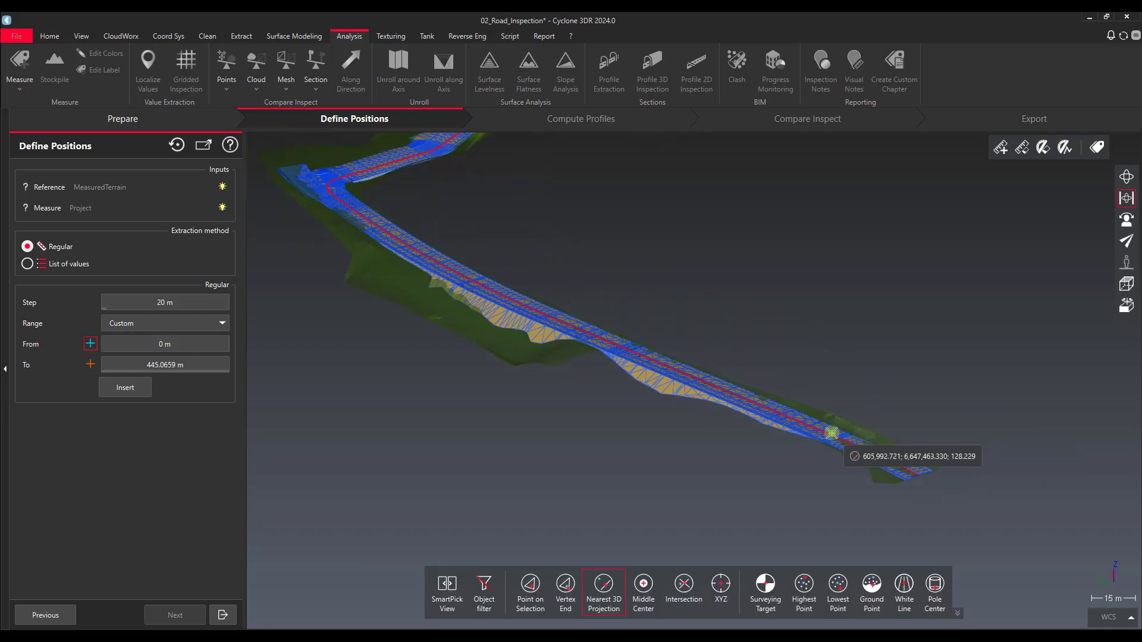
click(841, 424)
click(91, 365)
click(459, 283)
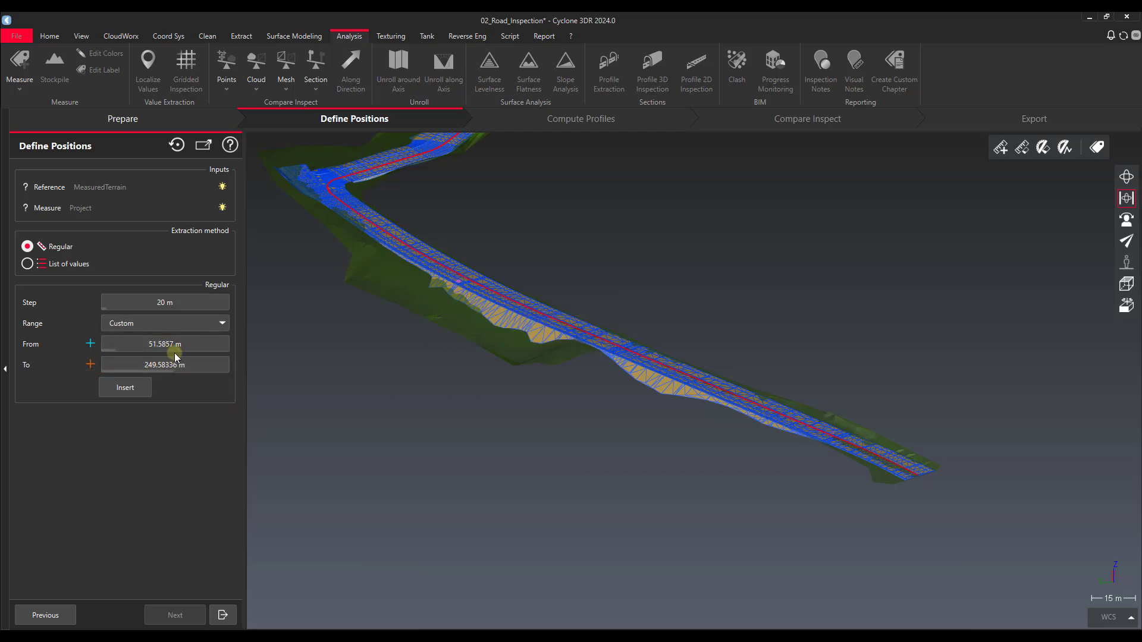
scroll(611, 395, up, 2)
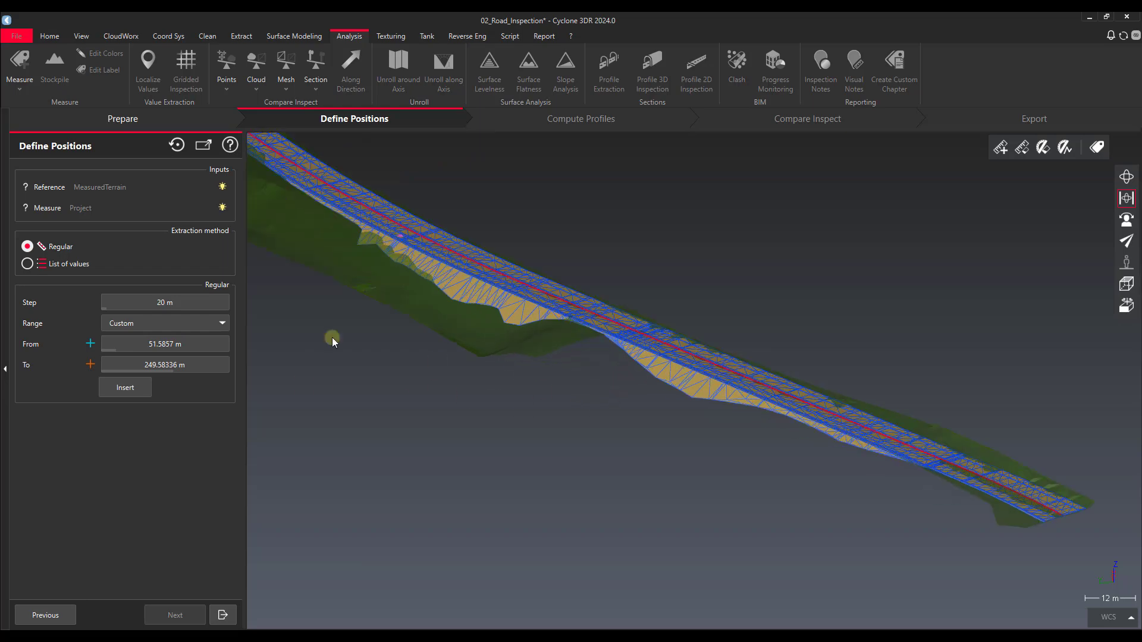
click(201, 325)
click(150, 341)
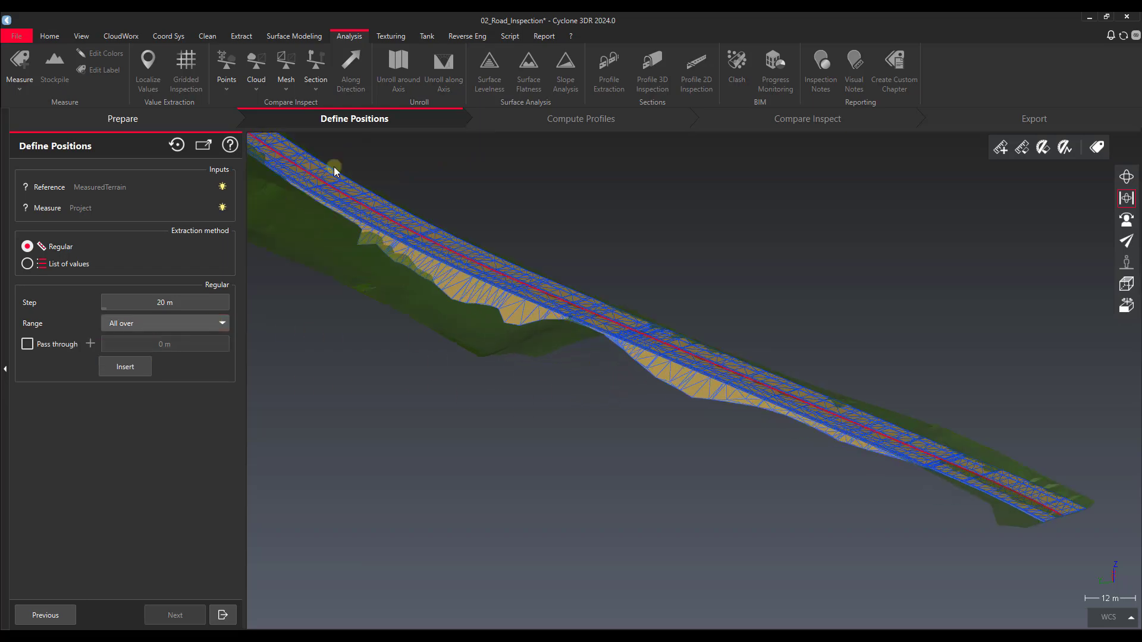
Enable a 15 m pass-through distance and pick a pass-through point on the road centreline
middle_drag(563, 438, 472, 339)
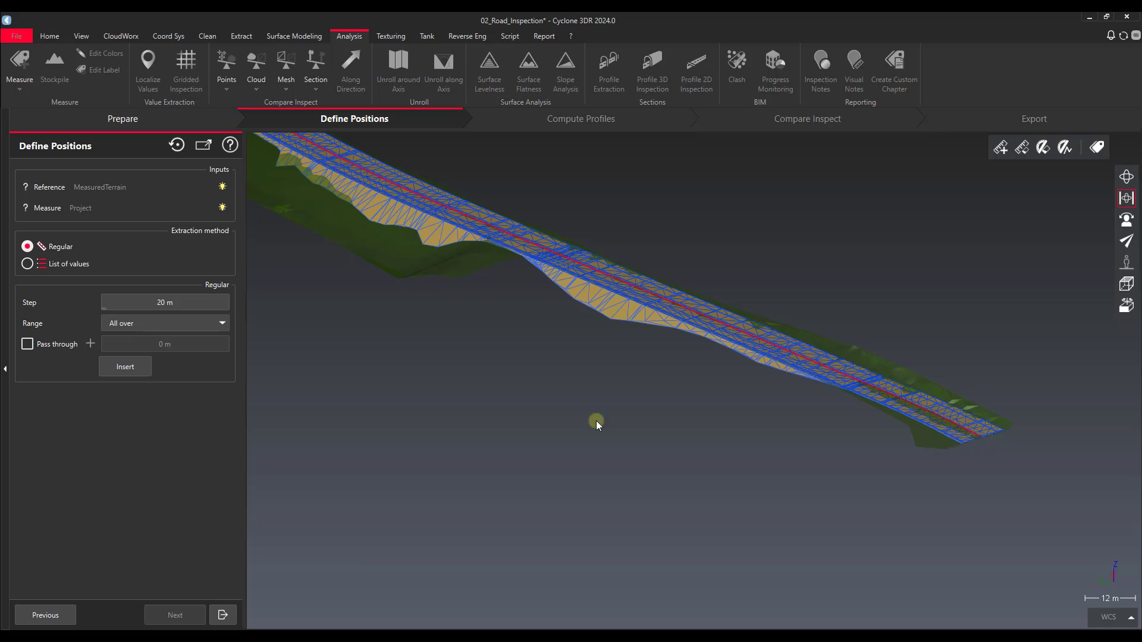
click(26, 343)
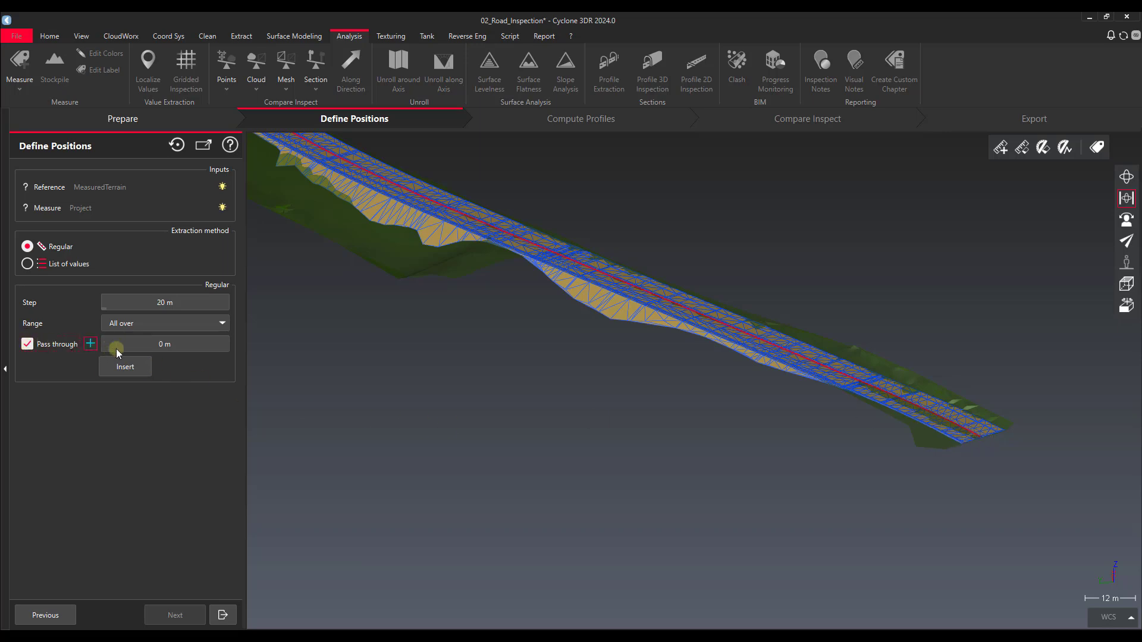
click(154, 343)
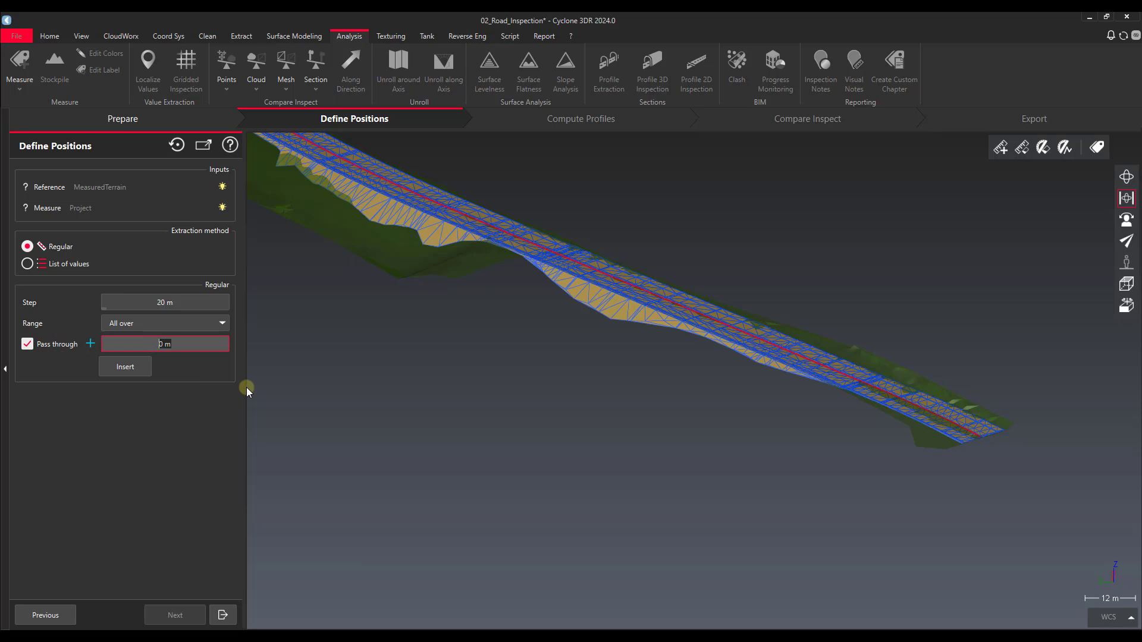
text(15)
key(Return)
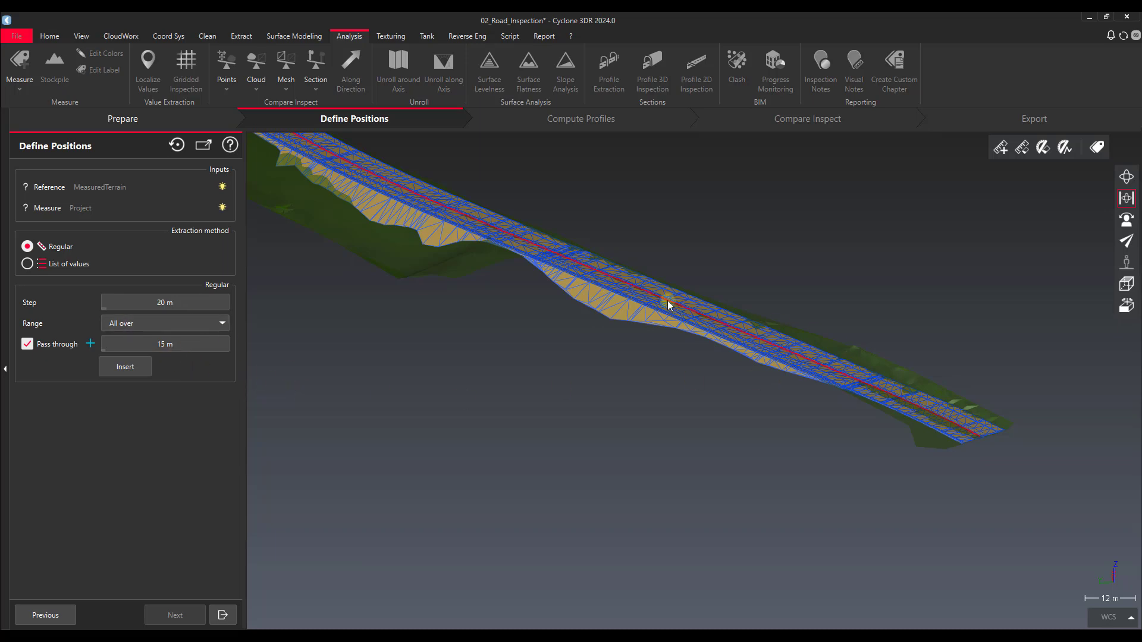
mouse_move(121, 348)
click(92, 348)
scroll(767, 315, up, 5)
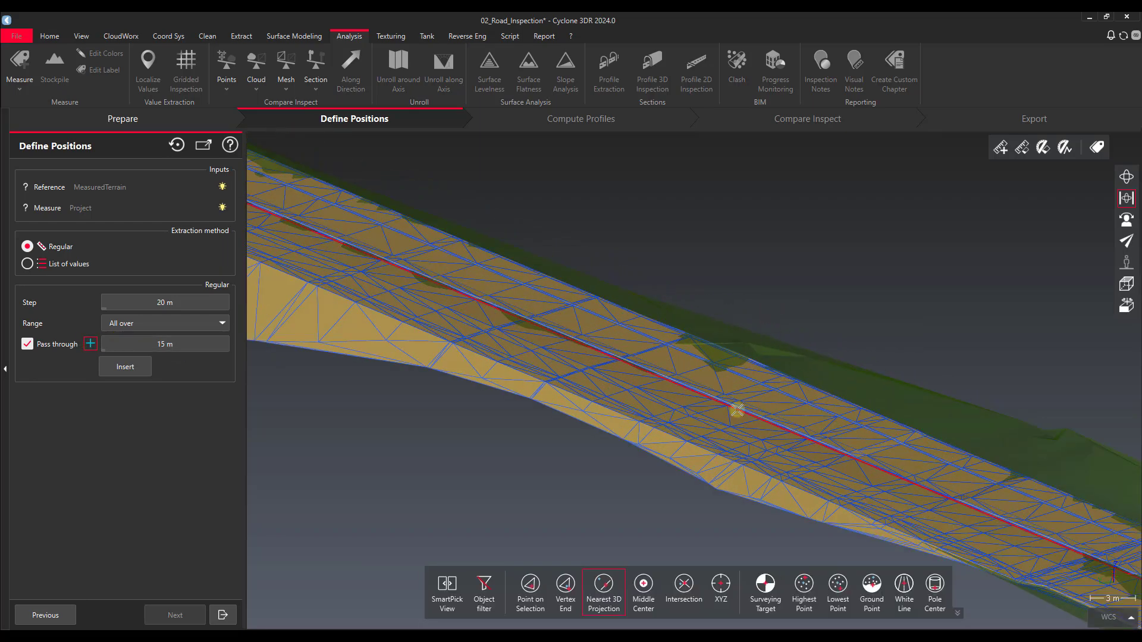
middle_drag(798, 413, 721, 311)
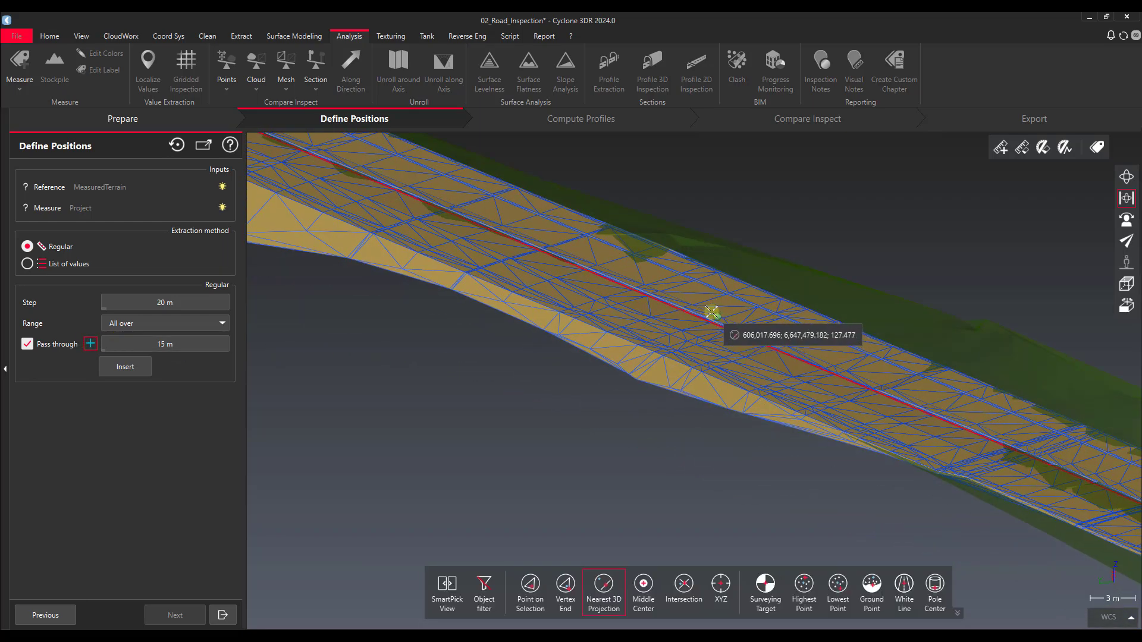
click(712, 312)
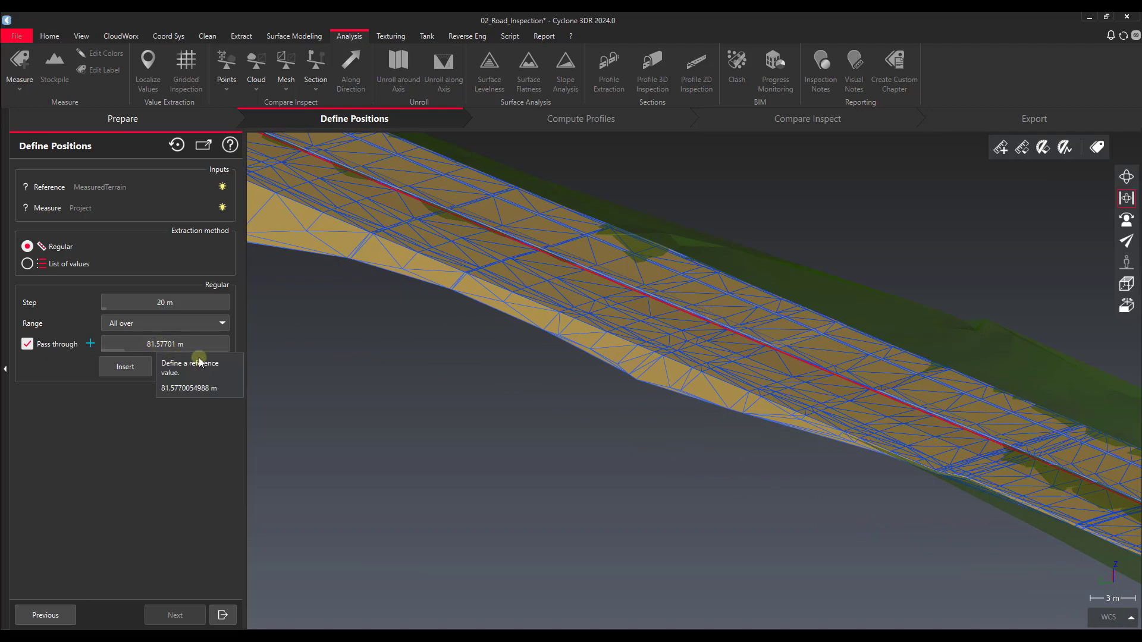
scroll(436, 398, down, 5)
Disable pass-through, insert stations every 20 m, and select STA80.000 in the list
click(27, 345)
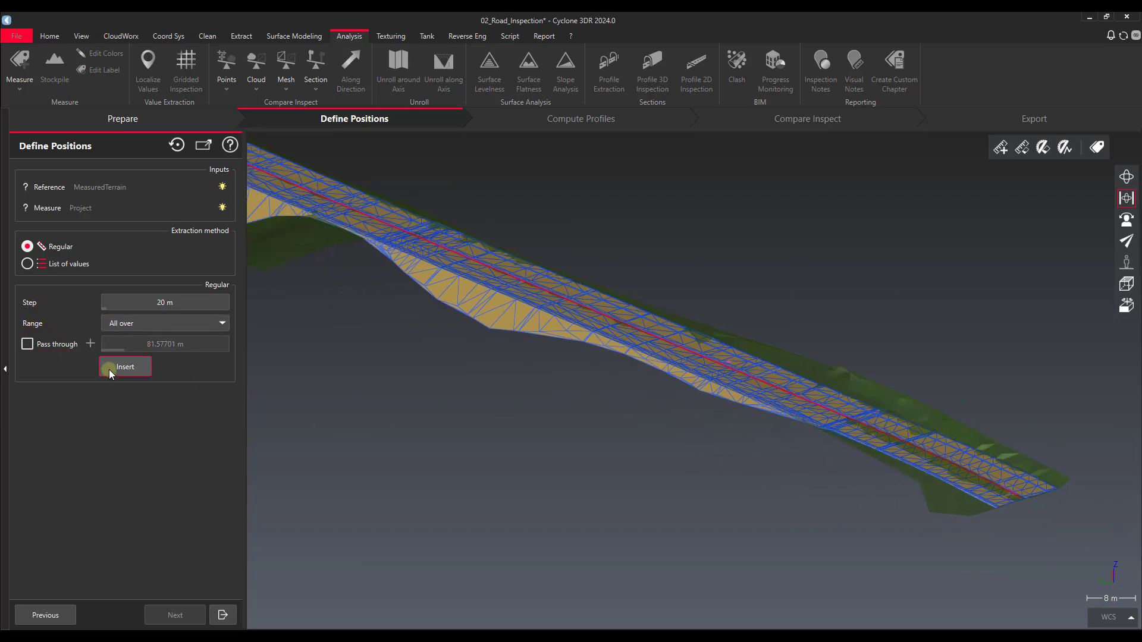
click(126, 367)
scroll(665, 339, up, 3)
scroll(676, 337, down, 3)
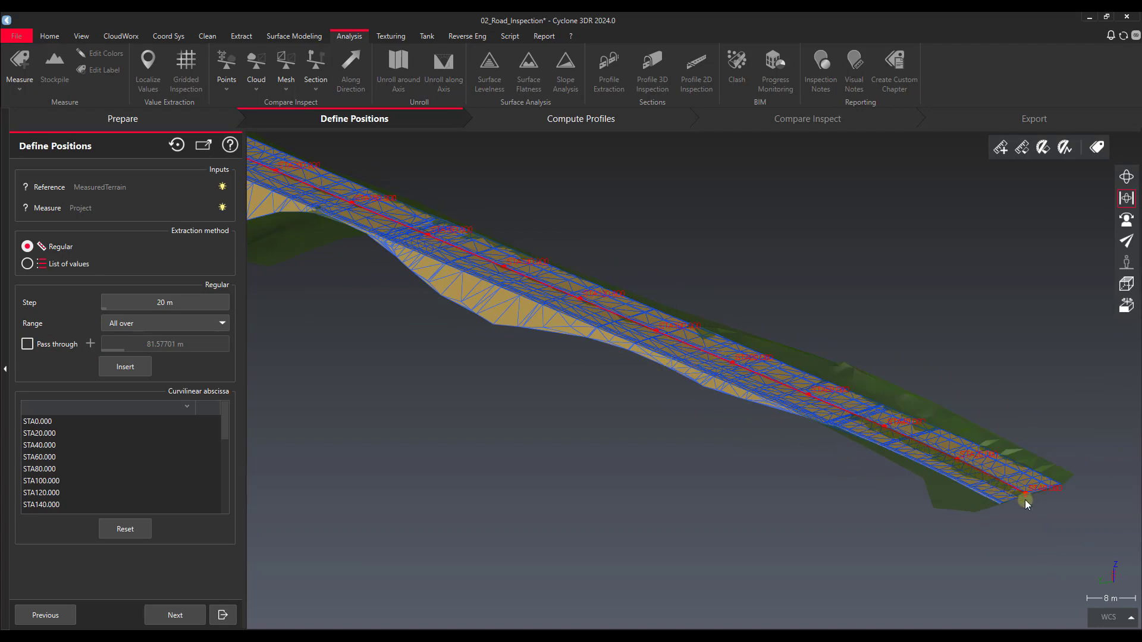
scroll(1024, 494, up, 3)
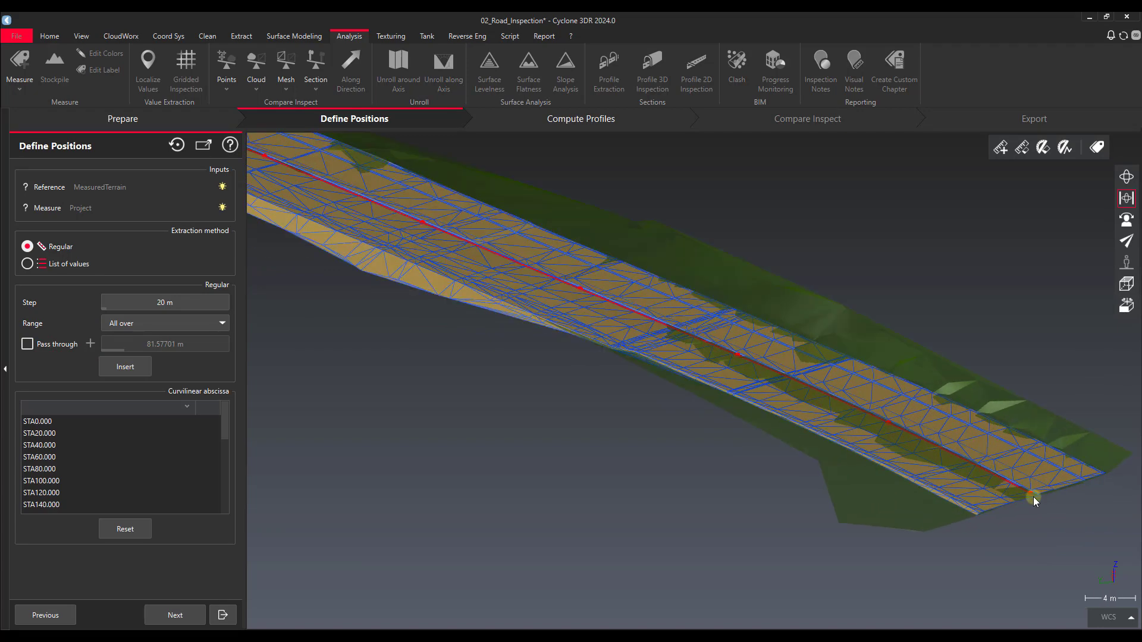
drag(1033, 501, 791, 408)
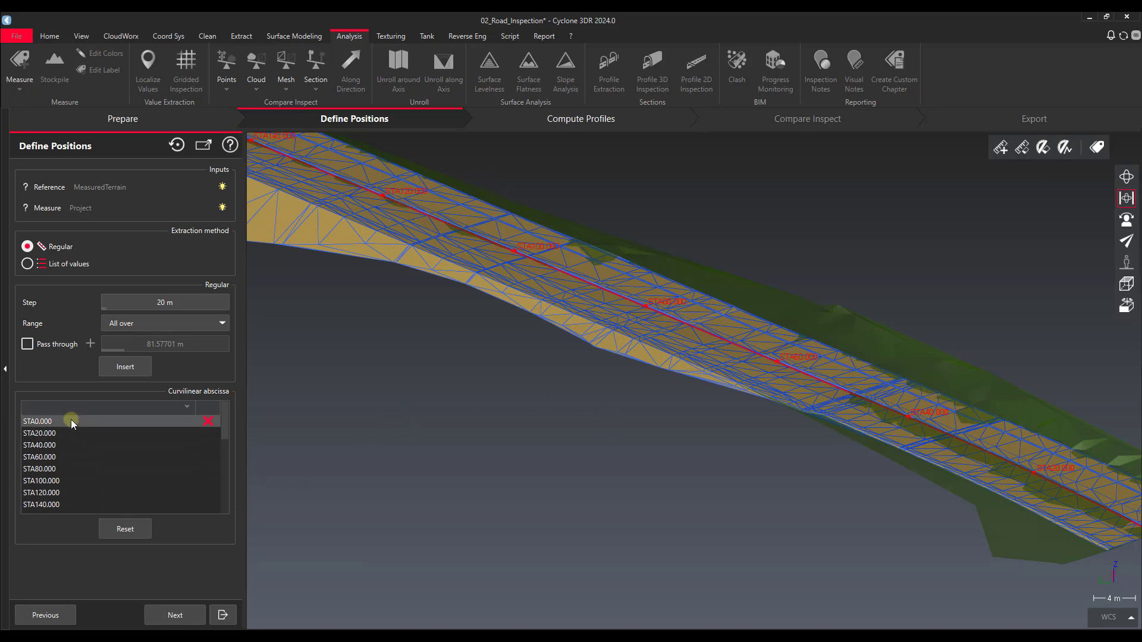
click(81, 469)
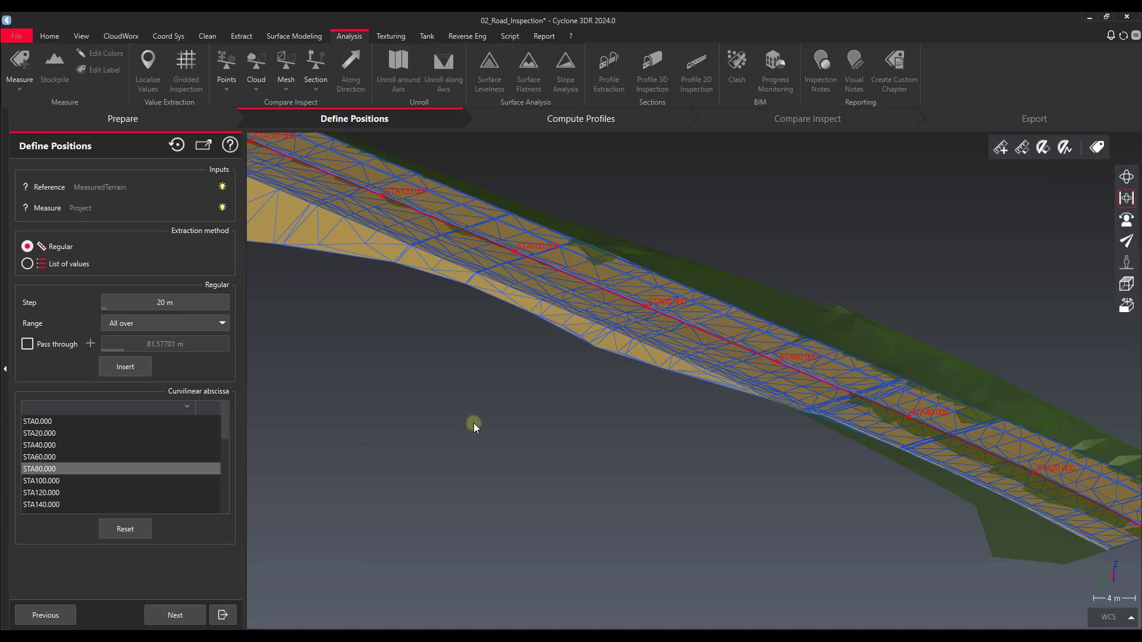
scroll(471, 388, down, 2)
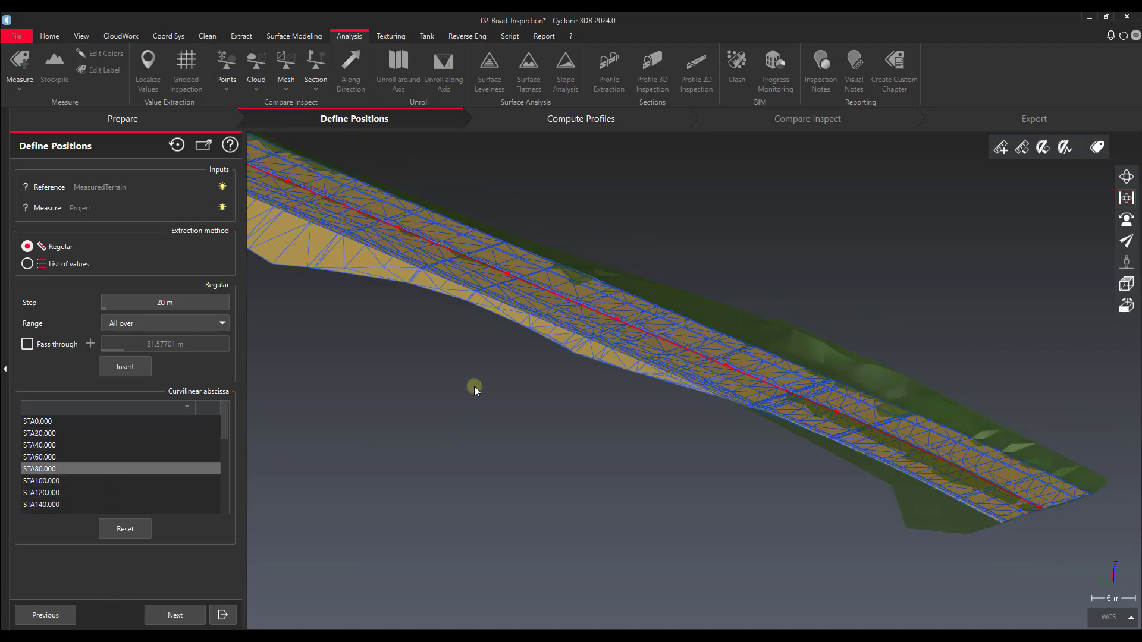
drag(471, 387, 342, 461)
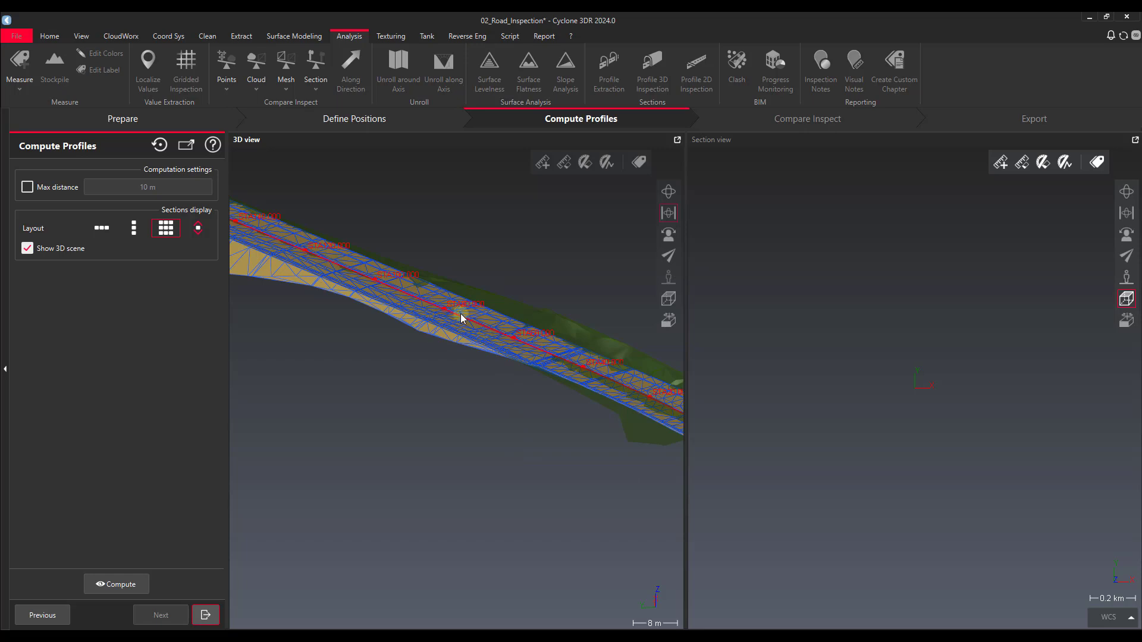
click(107, 231)
click(131, 231)
Compute the cross-sections at all stations and keep the grid layout
click(135, 582)
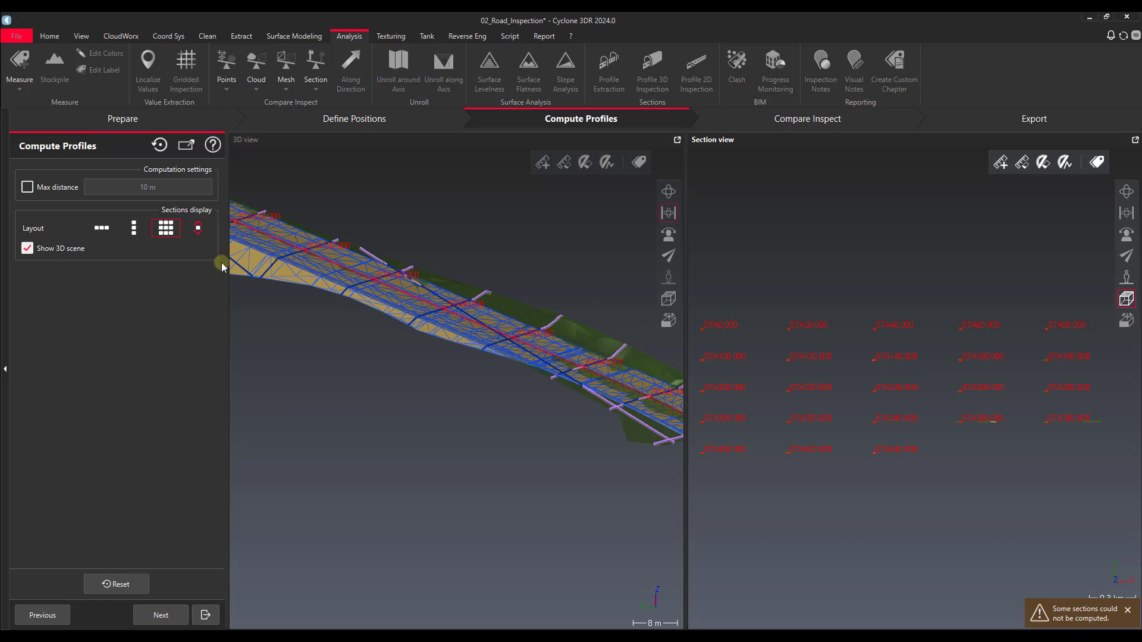
click(134, 228)
click(168, 227)
click(134, 229)
click(167, 229)
Zoom and pan the Section view along a cross-section profile
scroll(830, 355, up, 5)
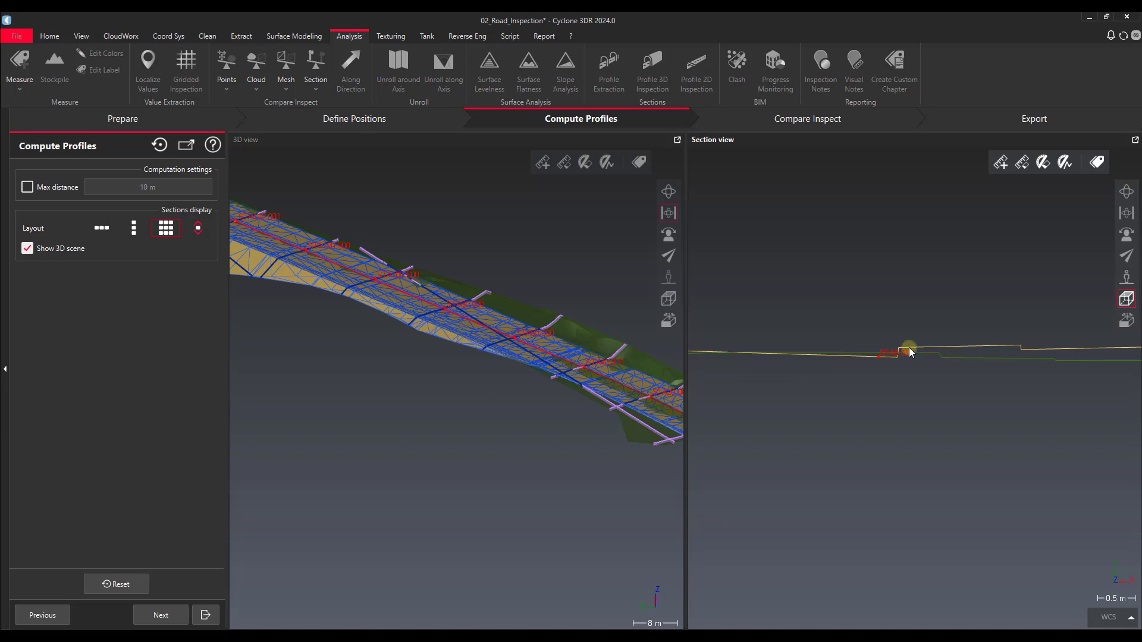
scroll(946, 352, down, 2)
right_drag(964, 377, 857, 349)
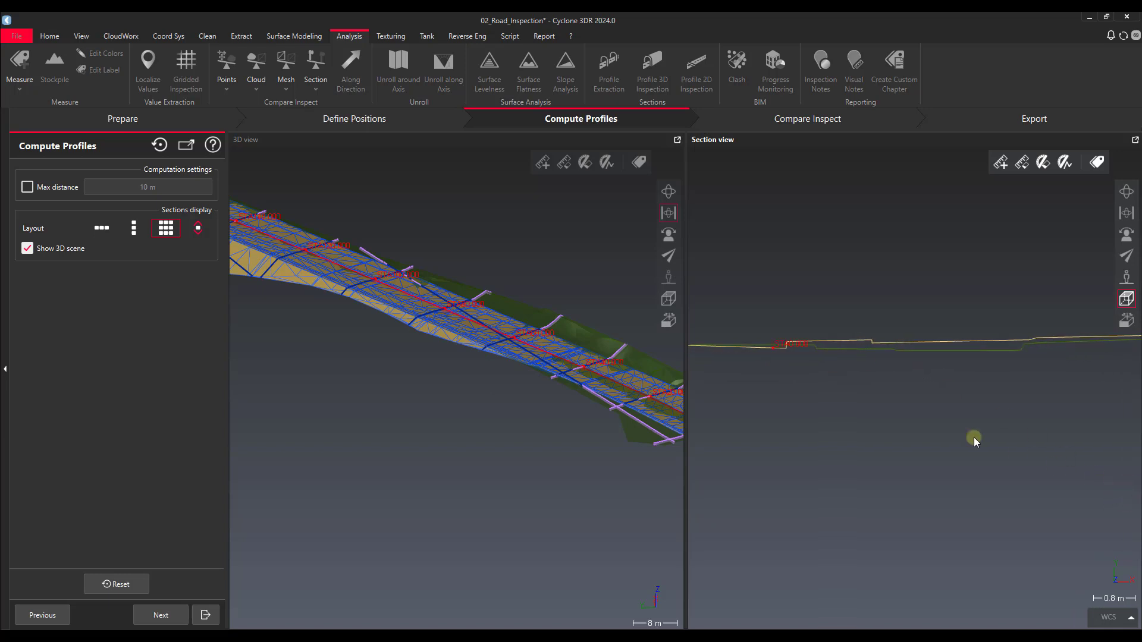
right_drag(899, 354, 1042, 356)
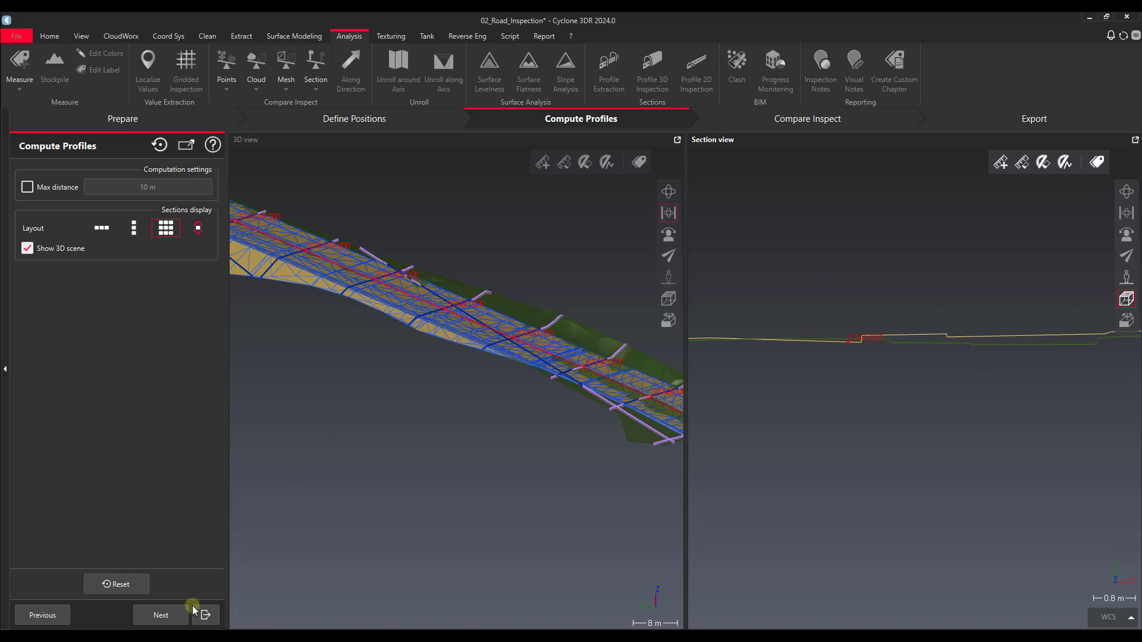
scroll(938, 326, down, 5)
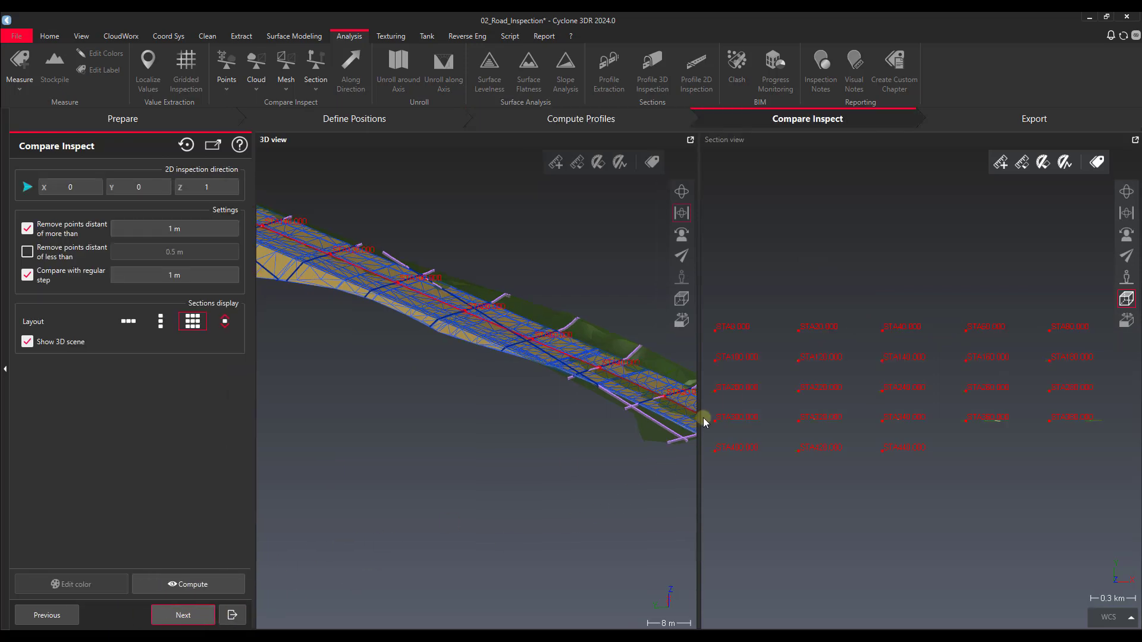
scroll(783, 319, up, 3)
drag(747, 339, 958, 337)
scroll(858, 332, up, 10)
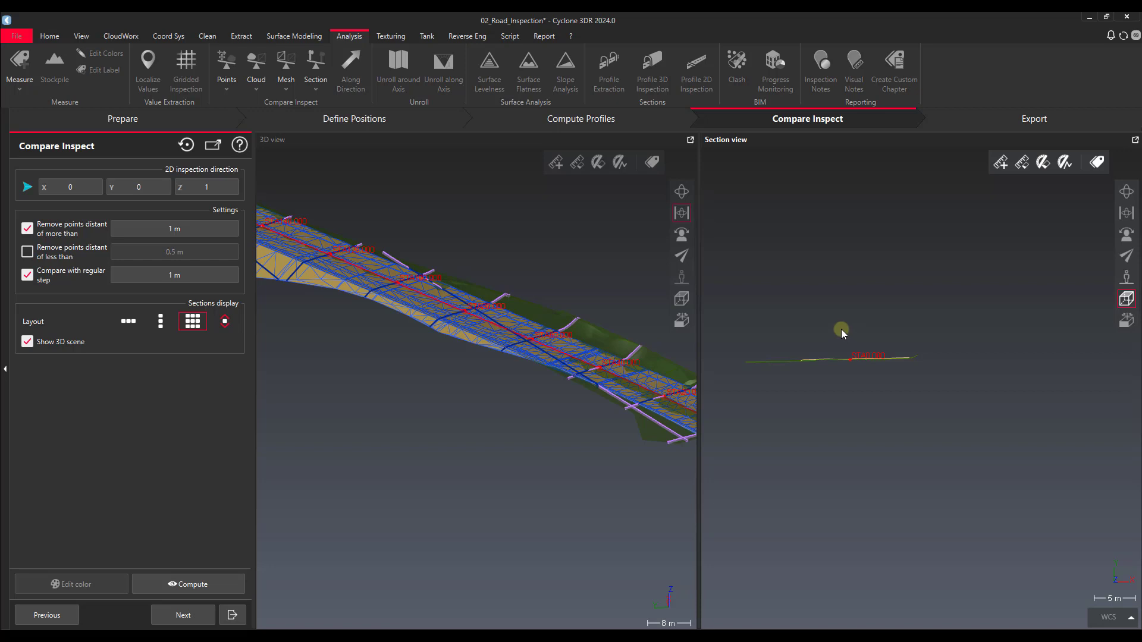
scroll(838, 355, up, 4)
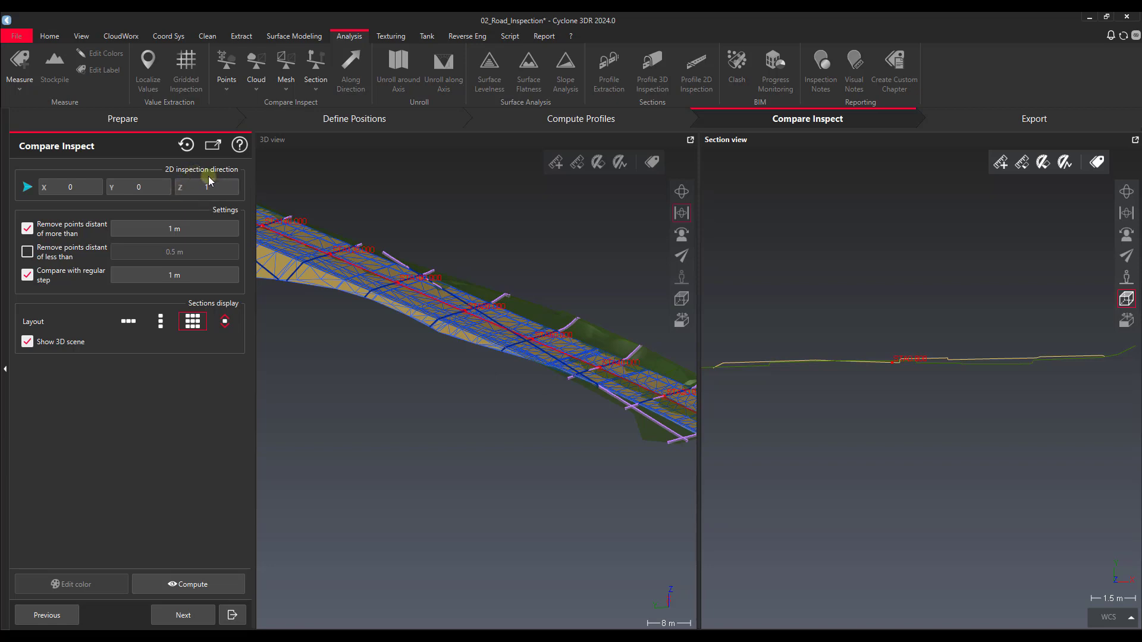
drag(950, 361, 958, 291)
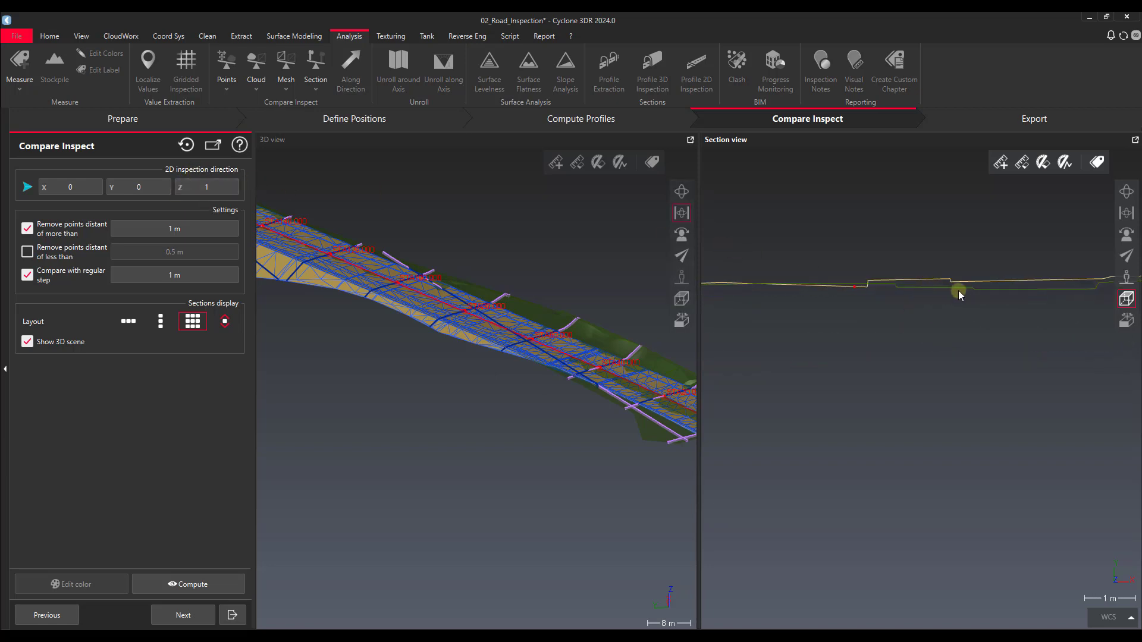
drag(1083, 288, 1024, 290)
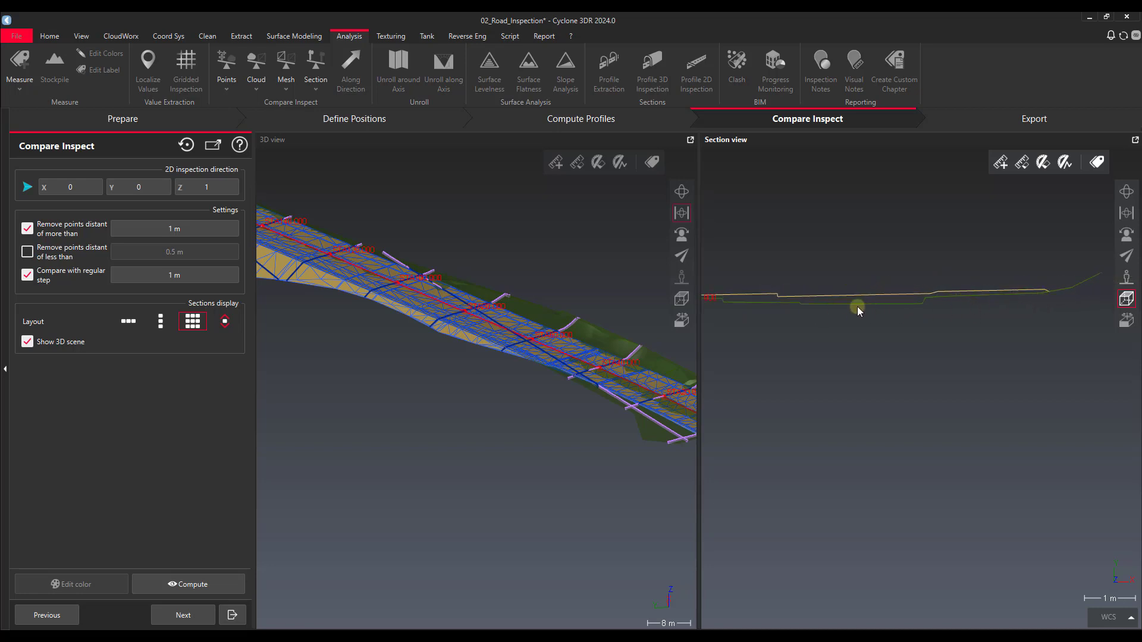
drag(836, 309, 982, 312)
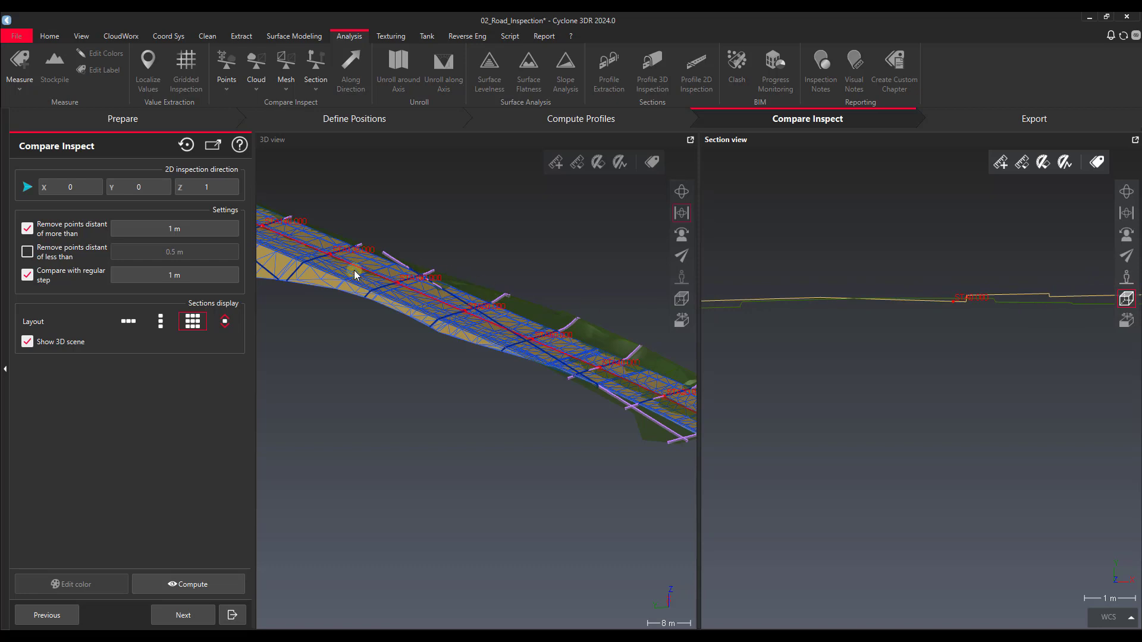
drag(723, 286, 918, 264)
scroll(793, 278, down, 2)
drag(793, 277, 925, 287)
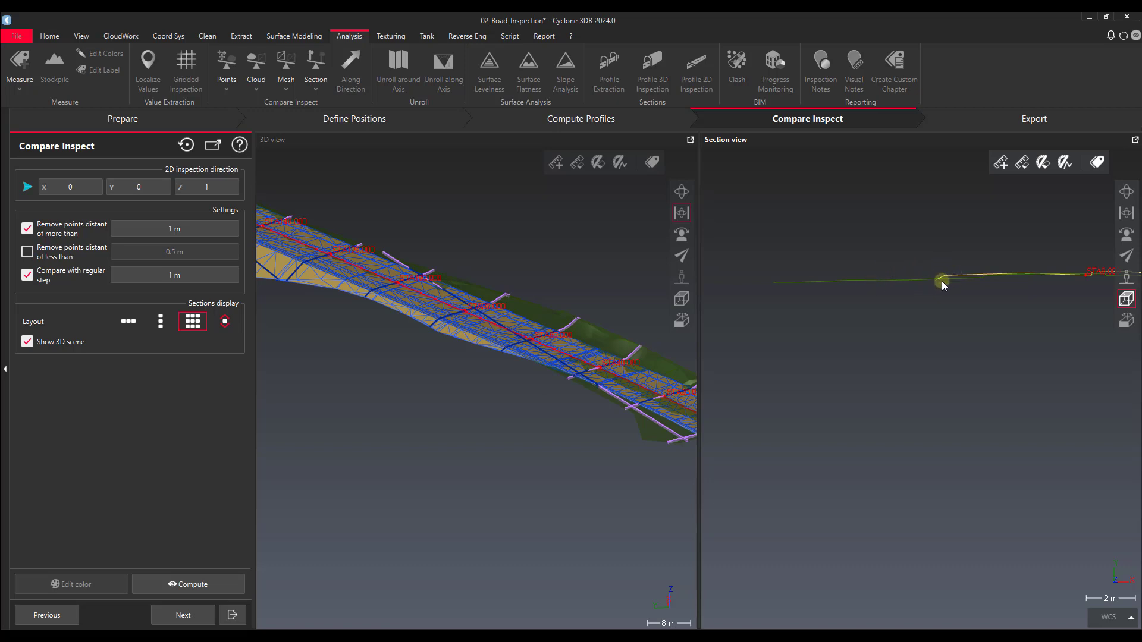
scroll(958, 281, up, 2)
right_drag(958, 281, 736, 285)
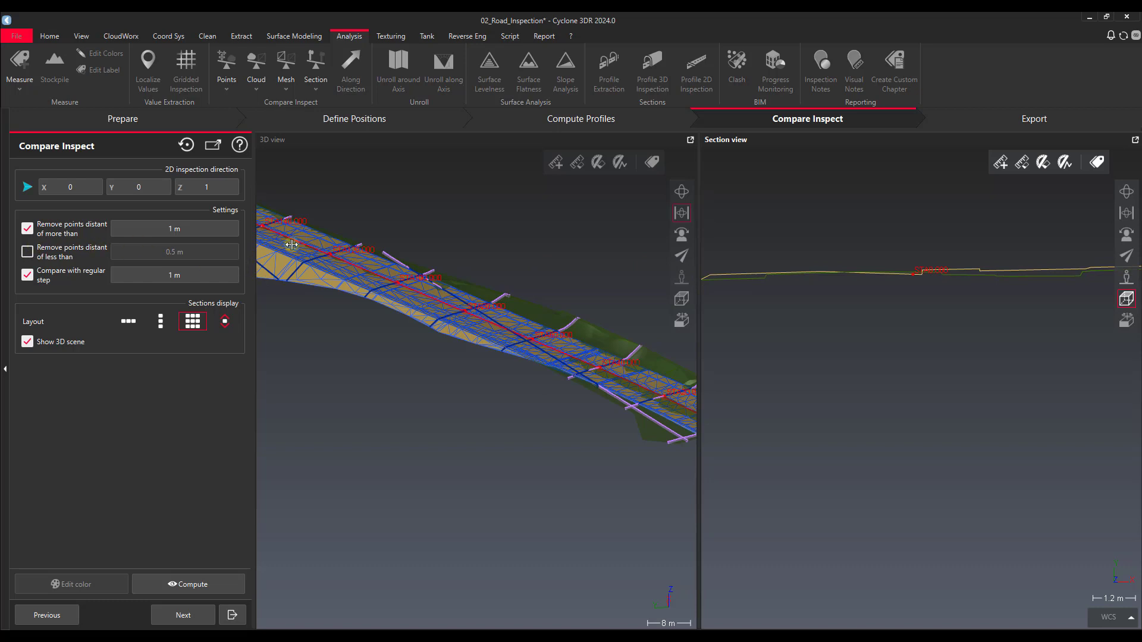
right_drag(802, 288, 692, 245)
scroll(767, 241, up, 3)
right_drag(767, 240, 797, 250)
scroll(792, 250, up, 1)
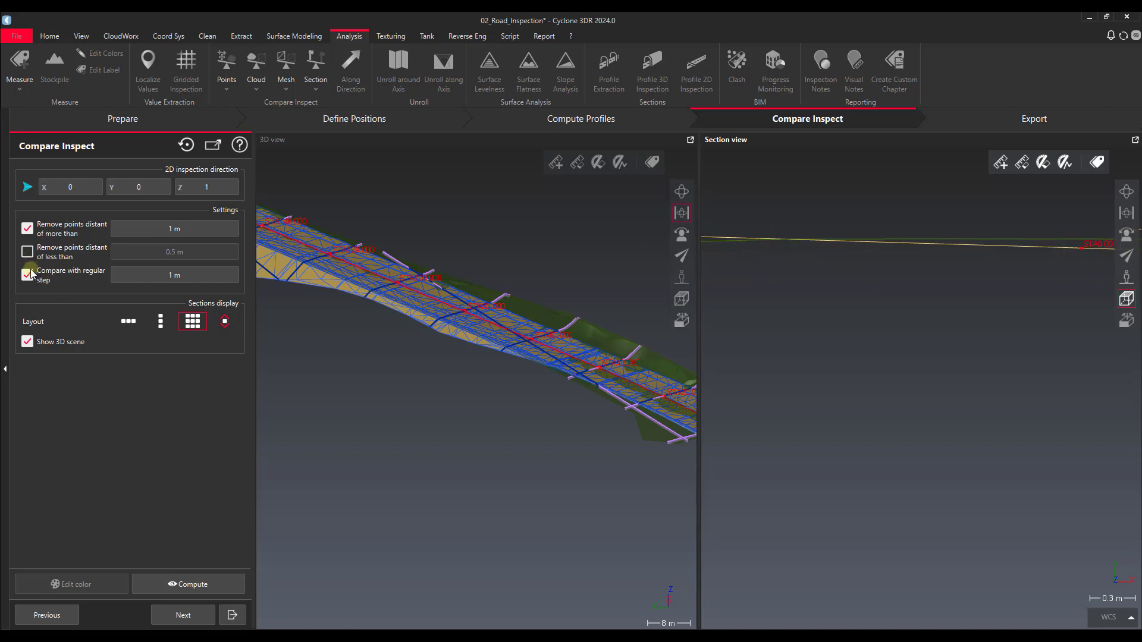
Toggle regular-step comparison off and back on, then compute deviations at the 1 m step
click(26, 275)
click(680, 318)
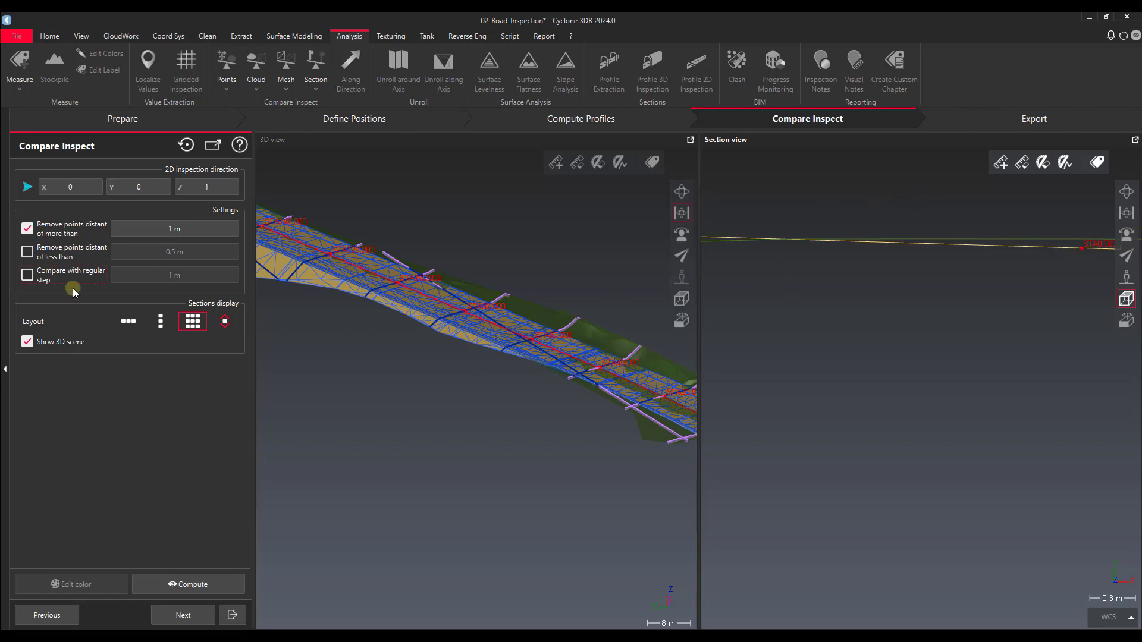
click(27, 275)
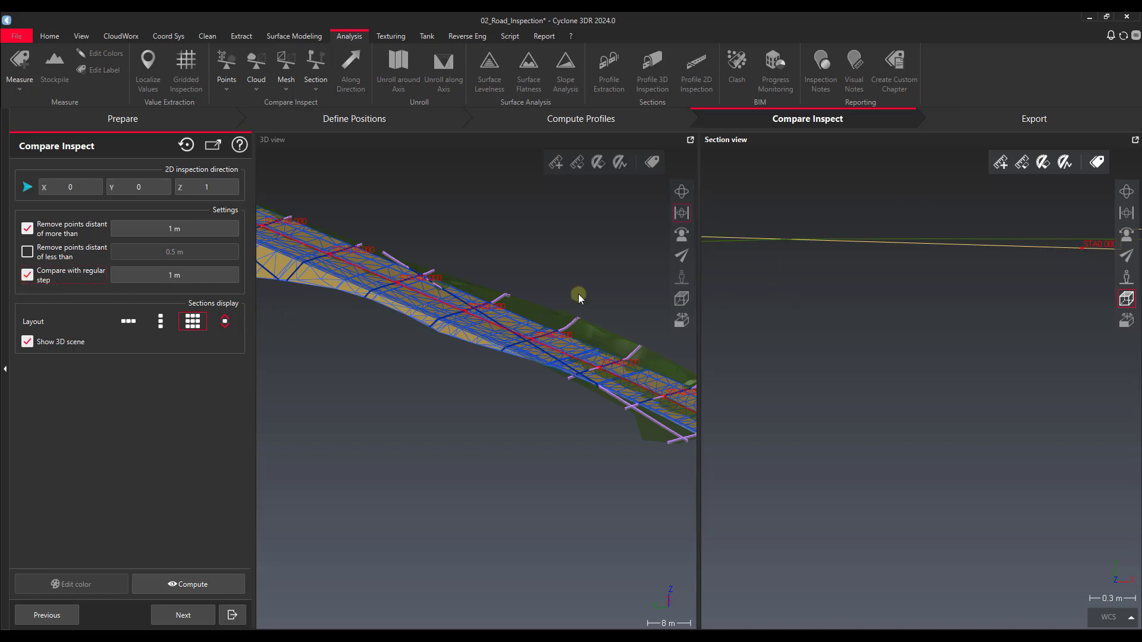
scroll(976, 248, down, 2)
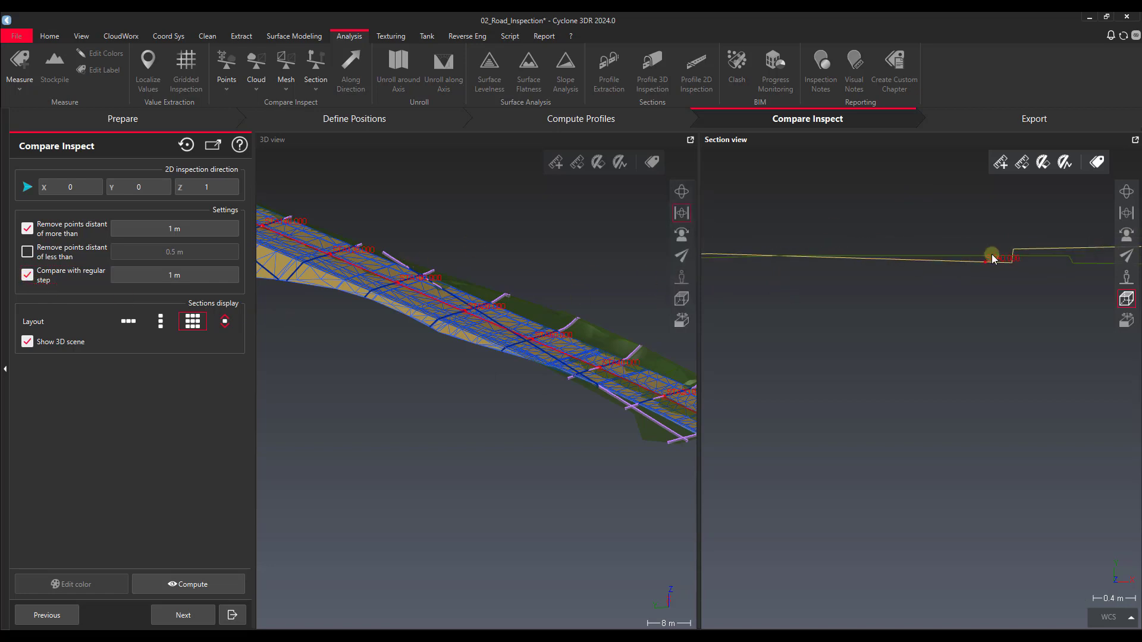
middle_drag(1087, 277, 884, 234)
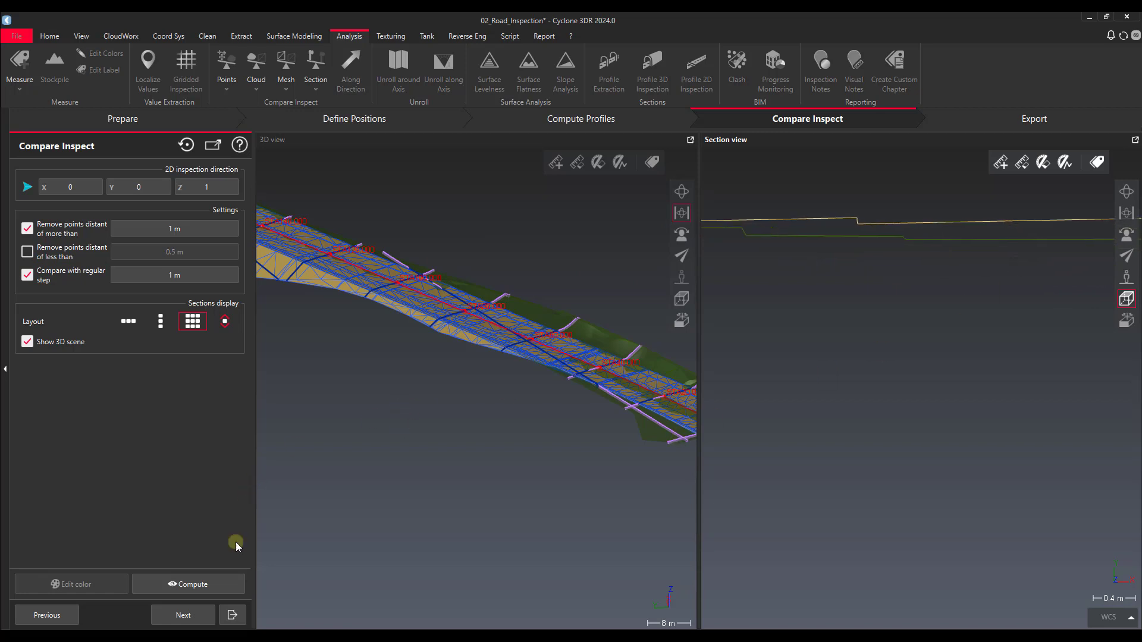
click(194, 585)
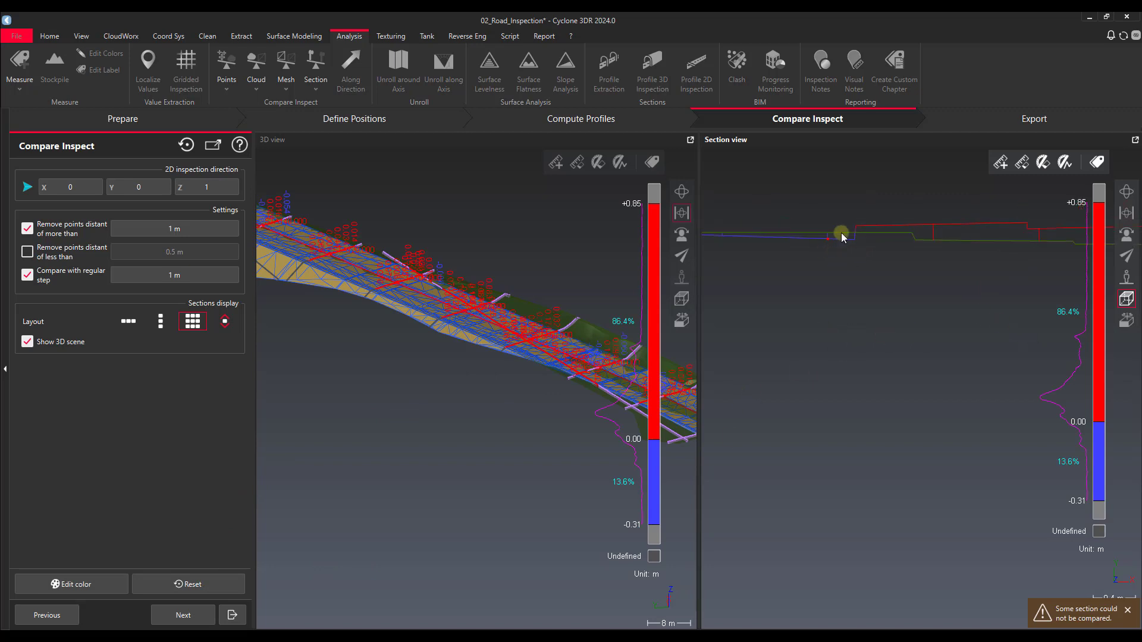
Pan through the deviation labels and drag the comparison step up to 1.2 m
right_drag(958, 245, 828, 248)
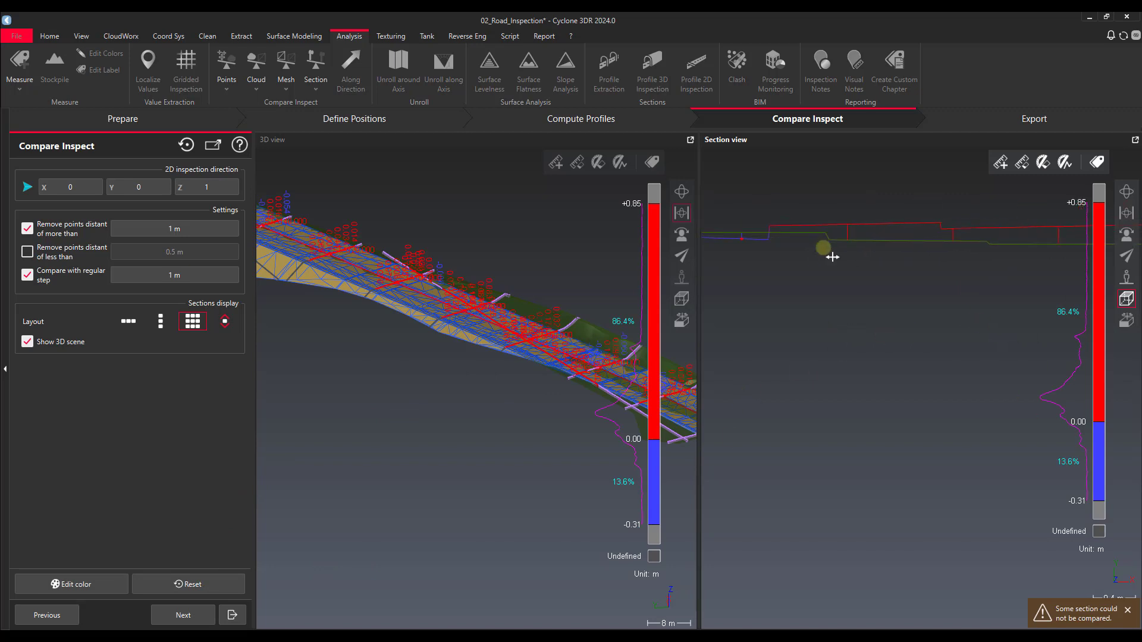
scroll(953, 258, down, 1)
right_drag(994, 303, 798, 305)
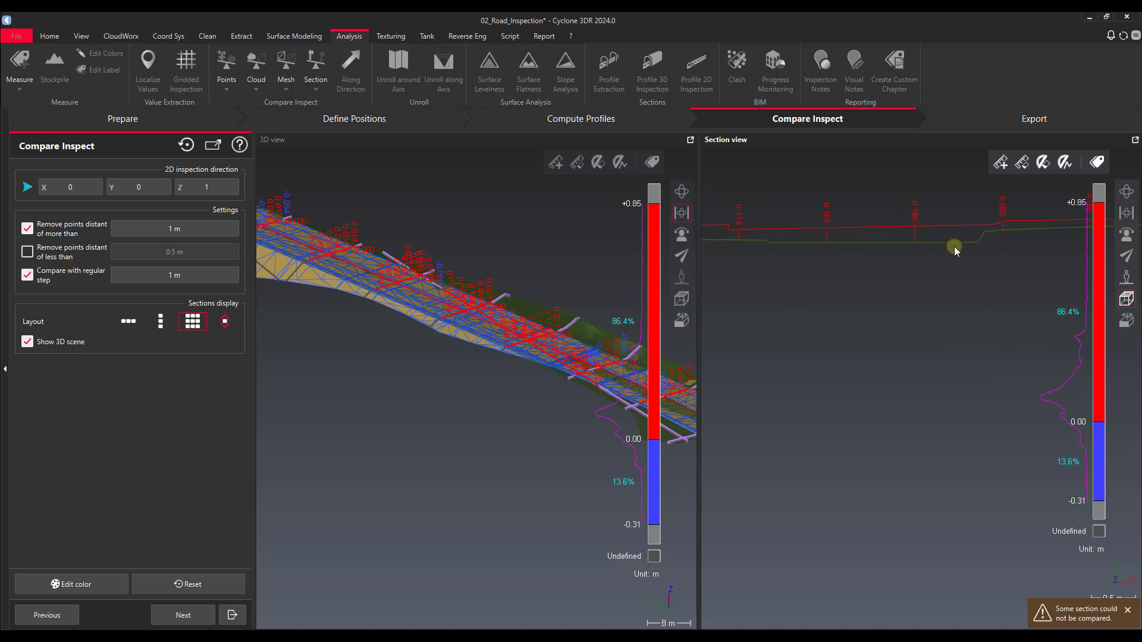
right_drag(1007, 274, 876, 232)
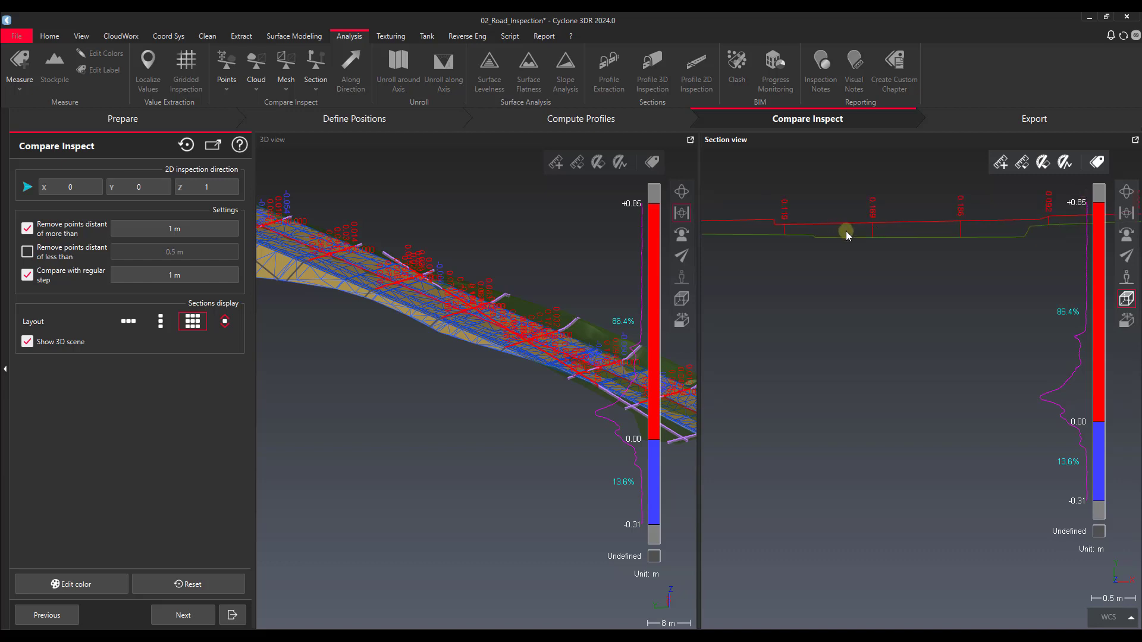
mouse_move(162, 272)
drag(161, 271, 181, 281)
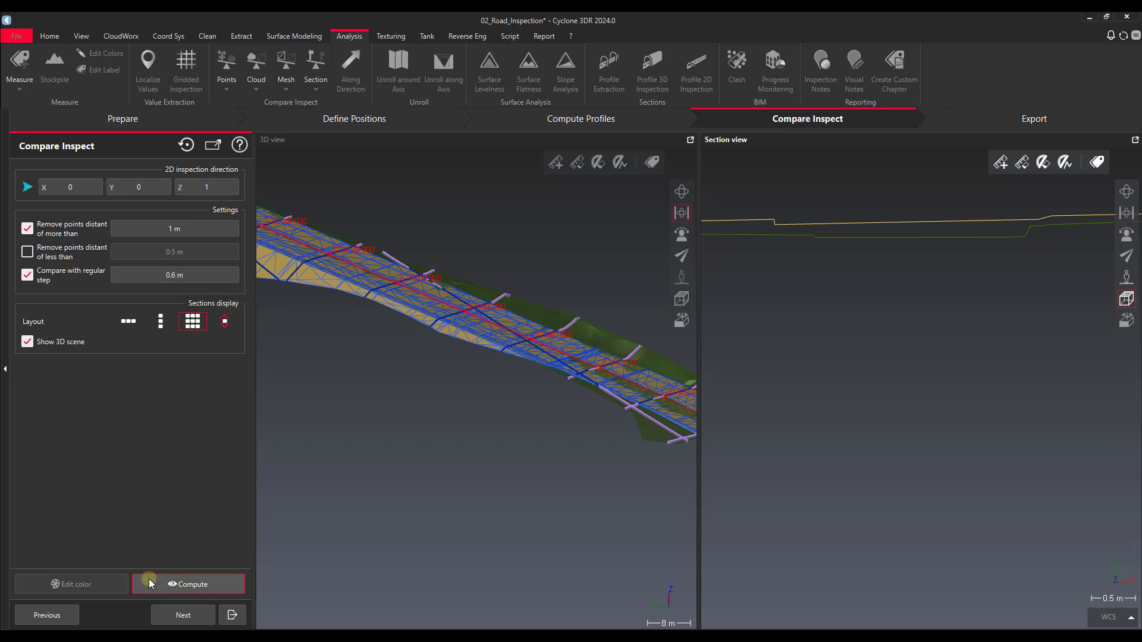
Recompute deviations at the 0.6 m step and orbit the road to view the labels
click(174, 580)
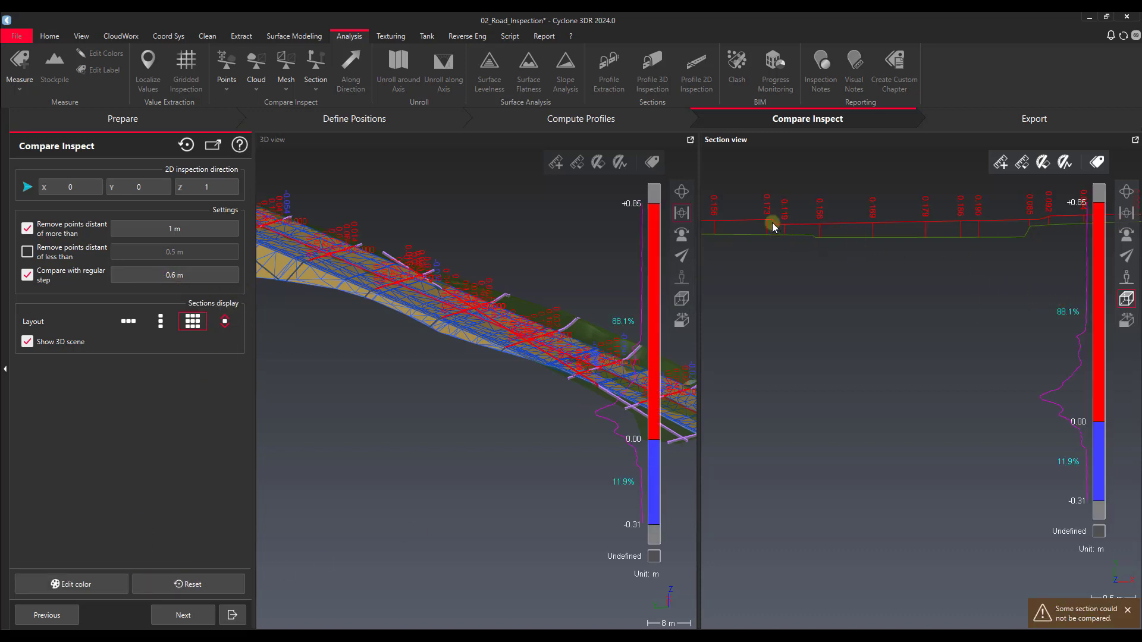
scroll(761, 235, up, 3)
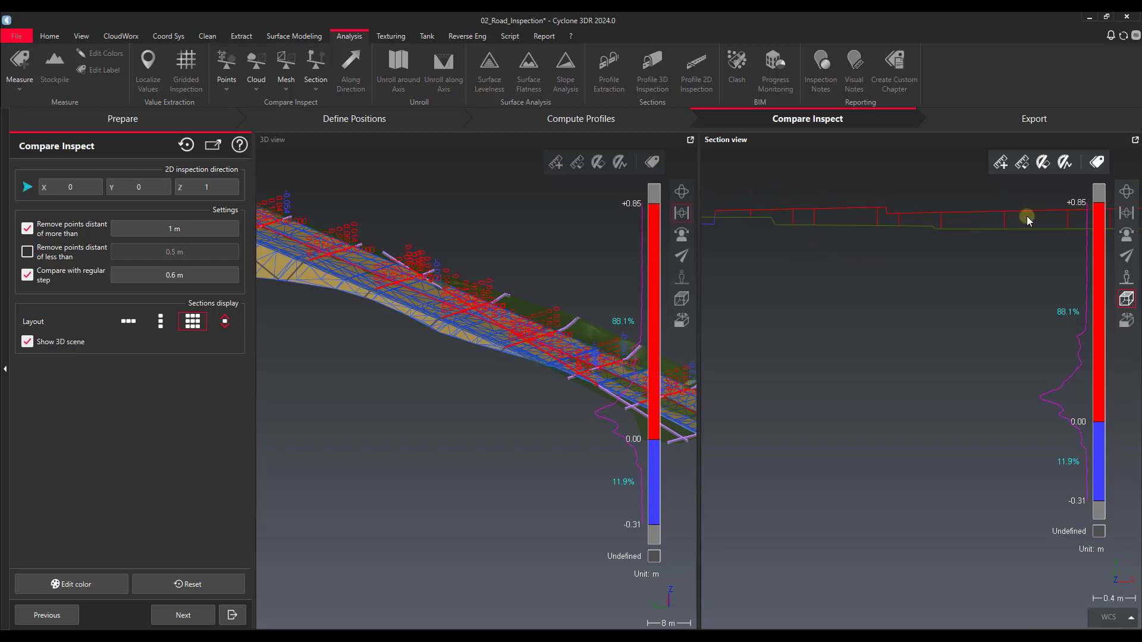
scroll(761, 209, down, 3)
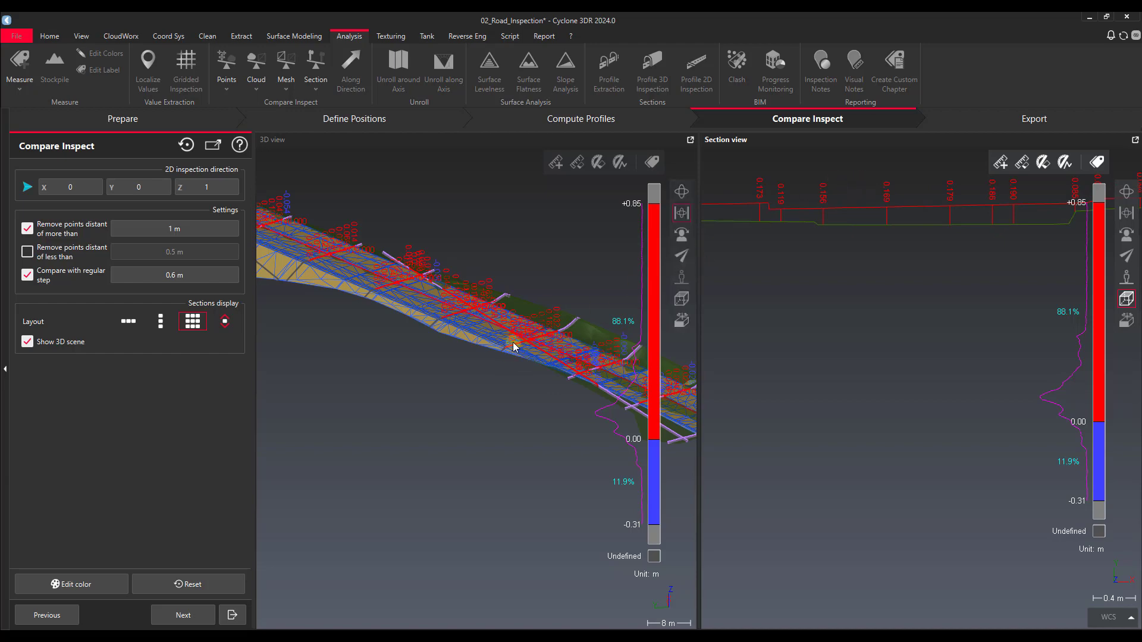
drag(517, 326, 526, 297)
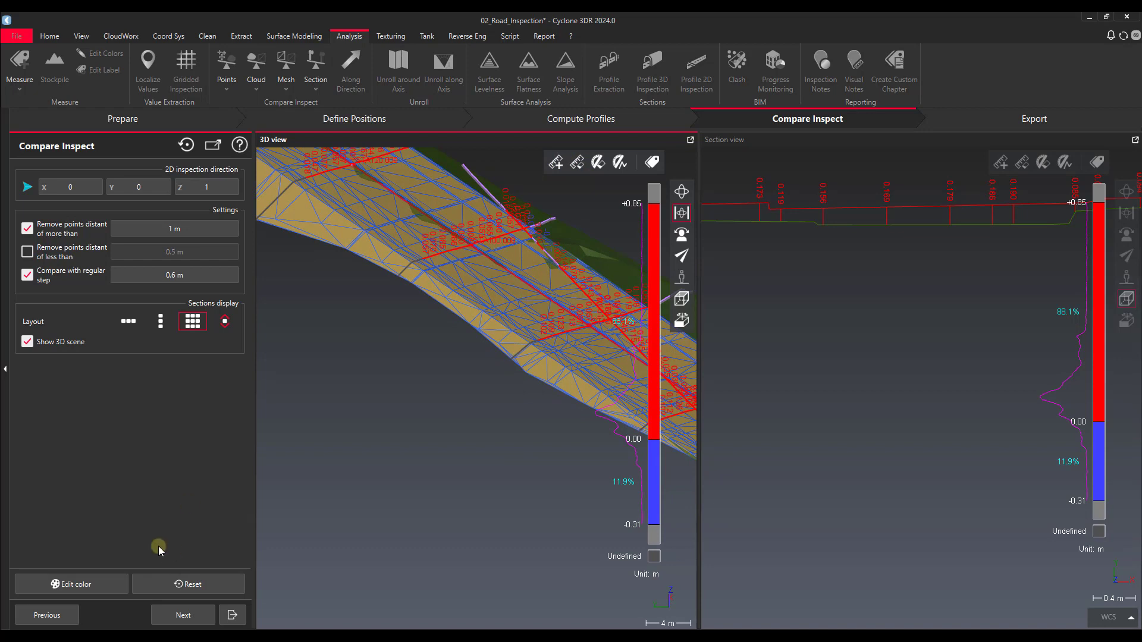
Advance the inspection to the Export step and zoom into the section grid
click(187, 616)
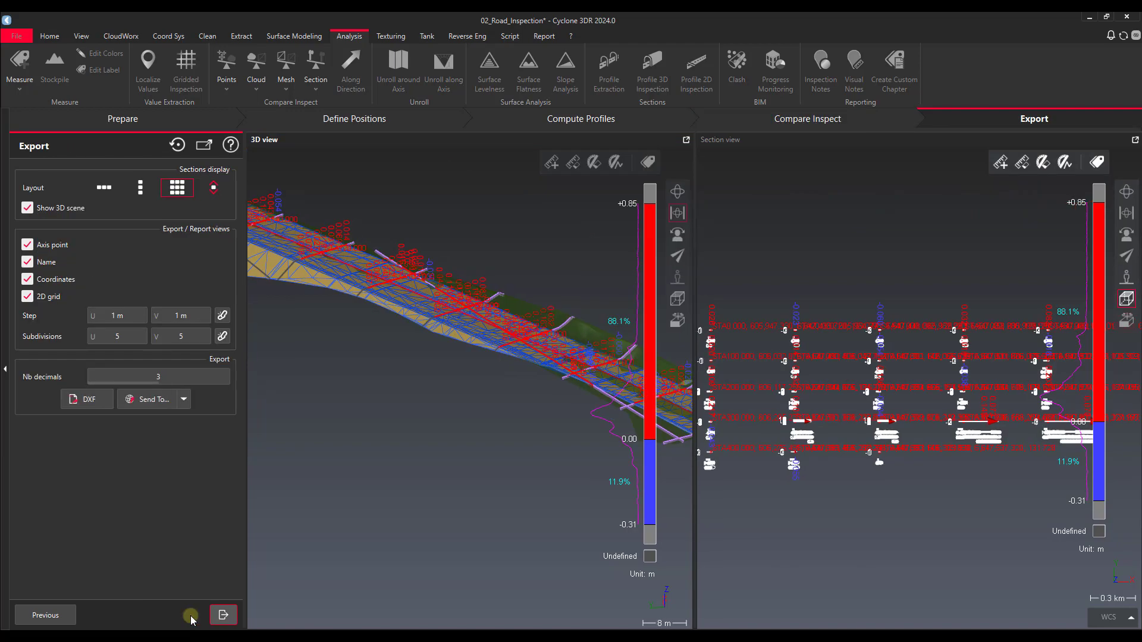
scroll(773, 330, up, 10)
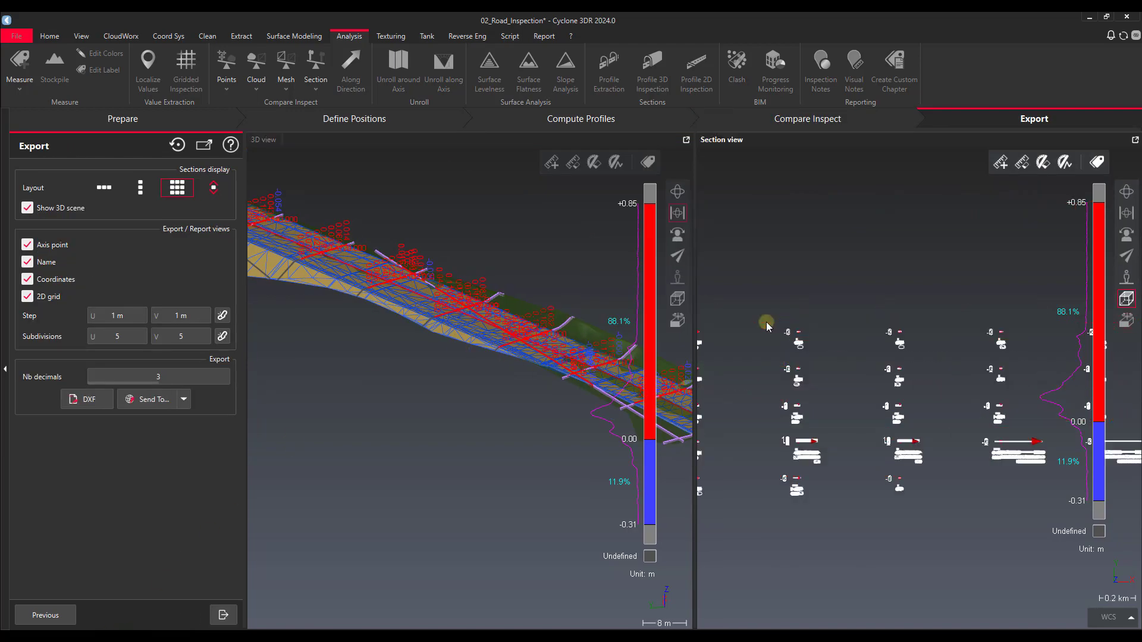
scroll(814, 330, up, 12)
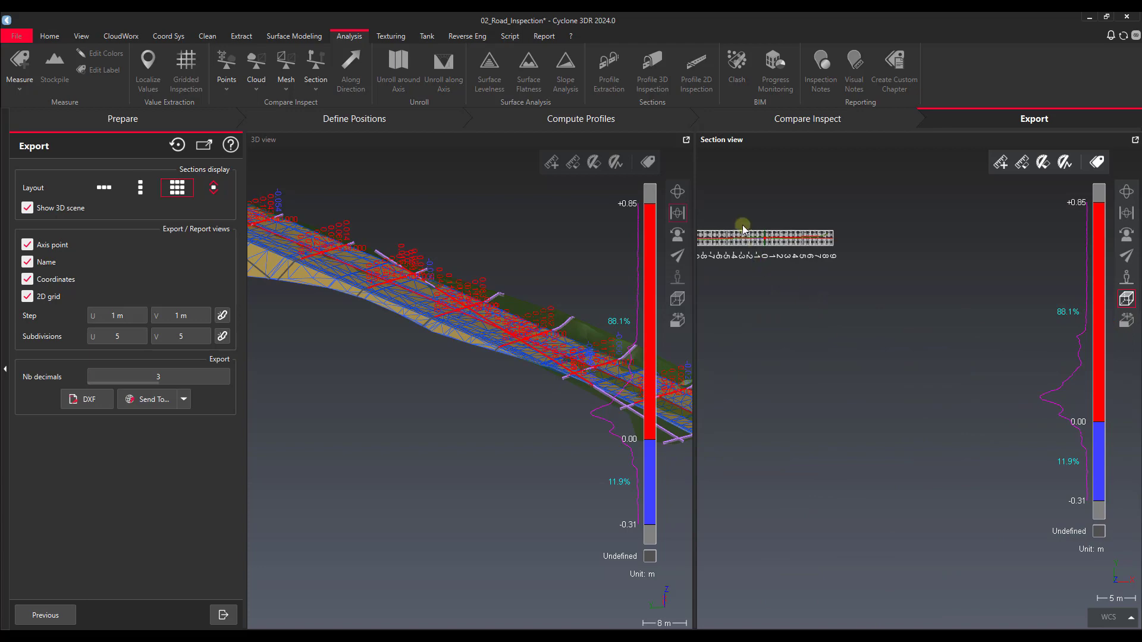
scroll(911, 291, down, 2)
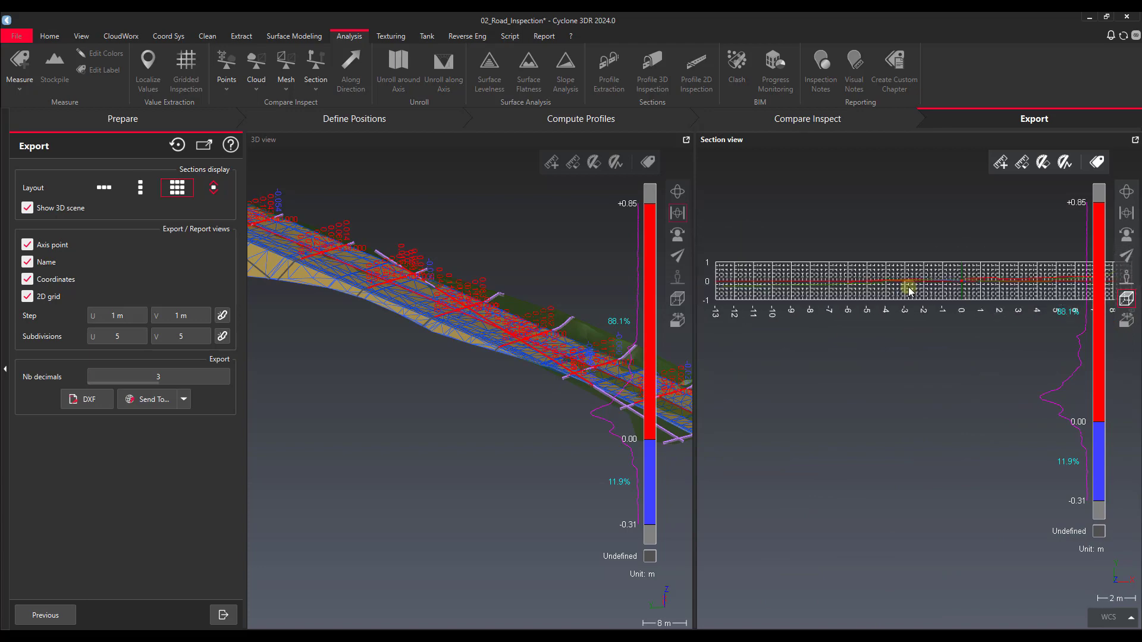
Launch Civil 3D 2022 from the Windows search, then zoom and pan the section grid
key(super)
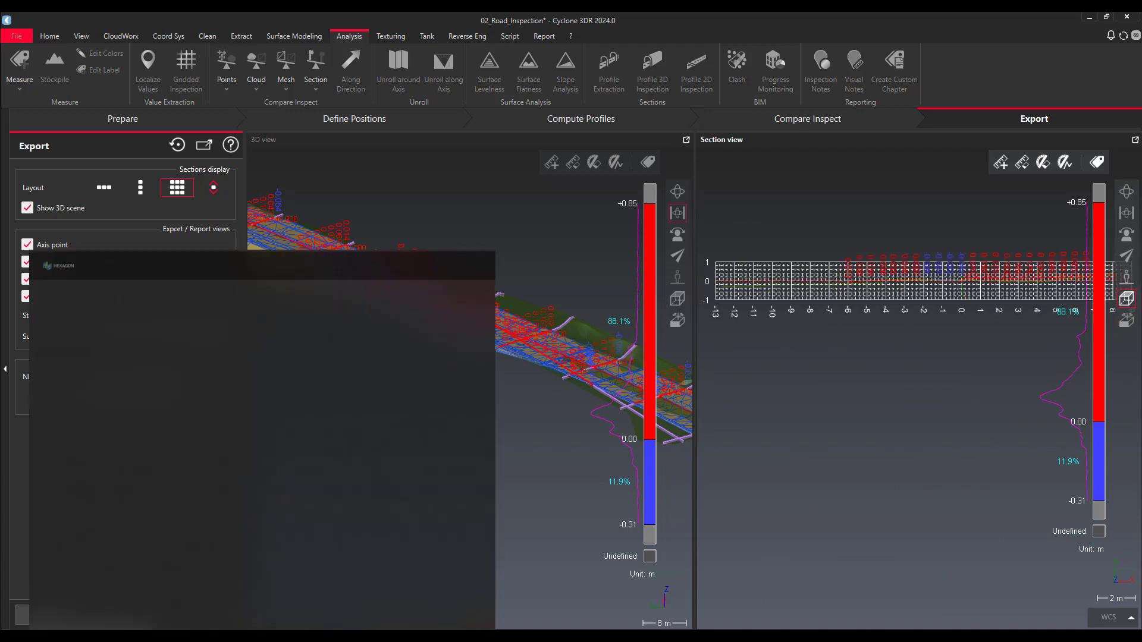
text(ci)
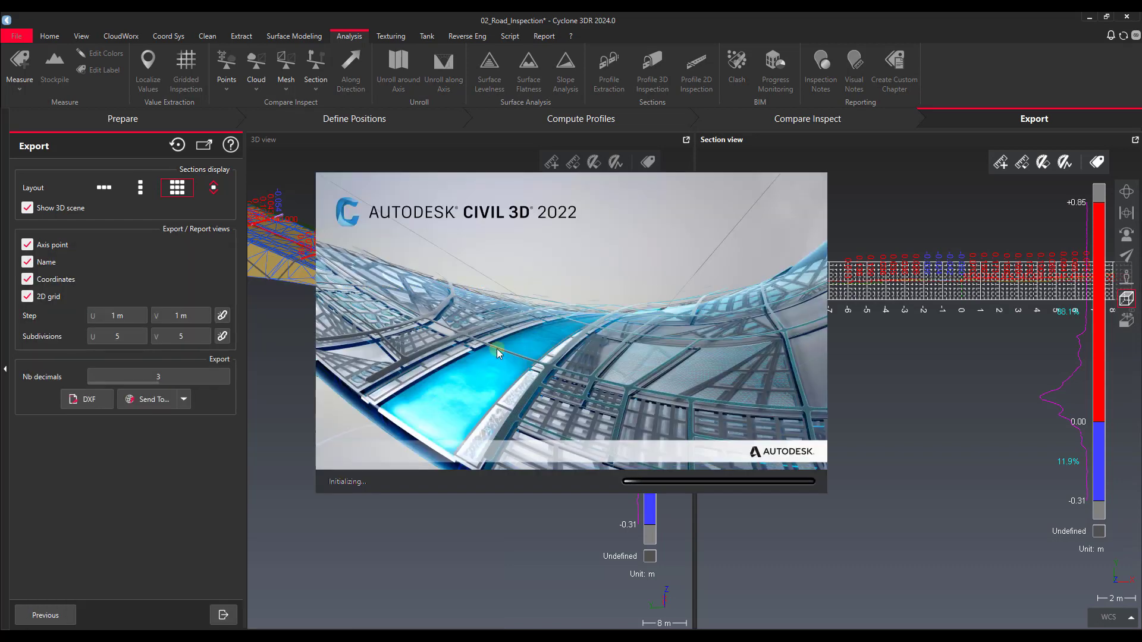
click(813, 359)
scroll(776, 300, up, 3)
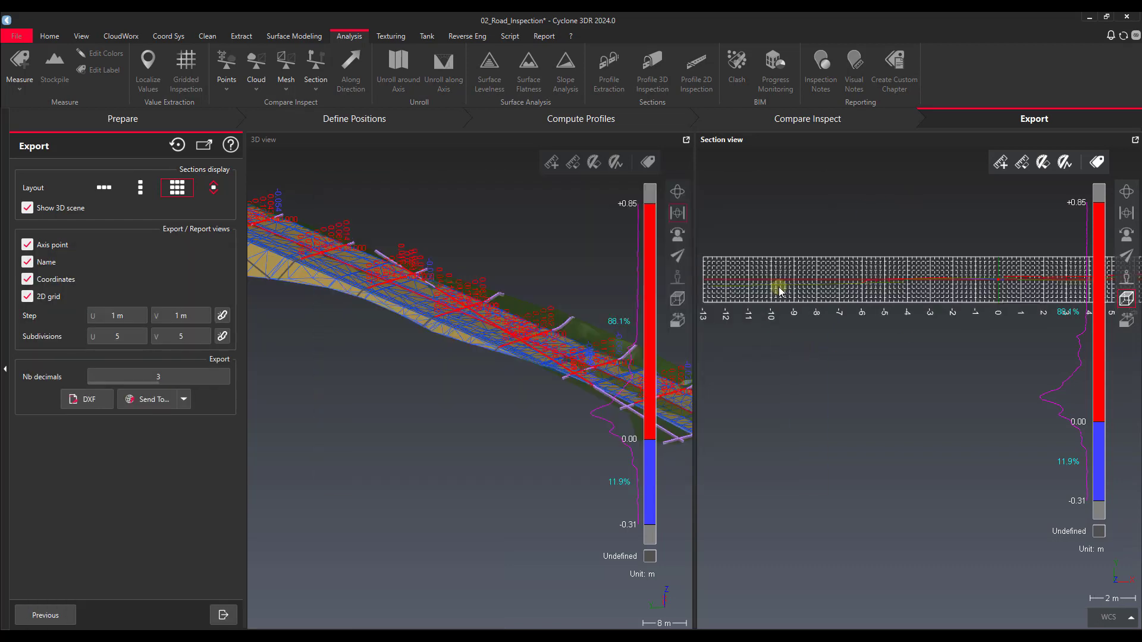
scroll(740, 257, up, 3)
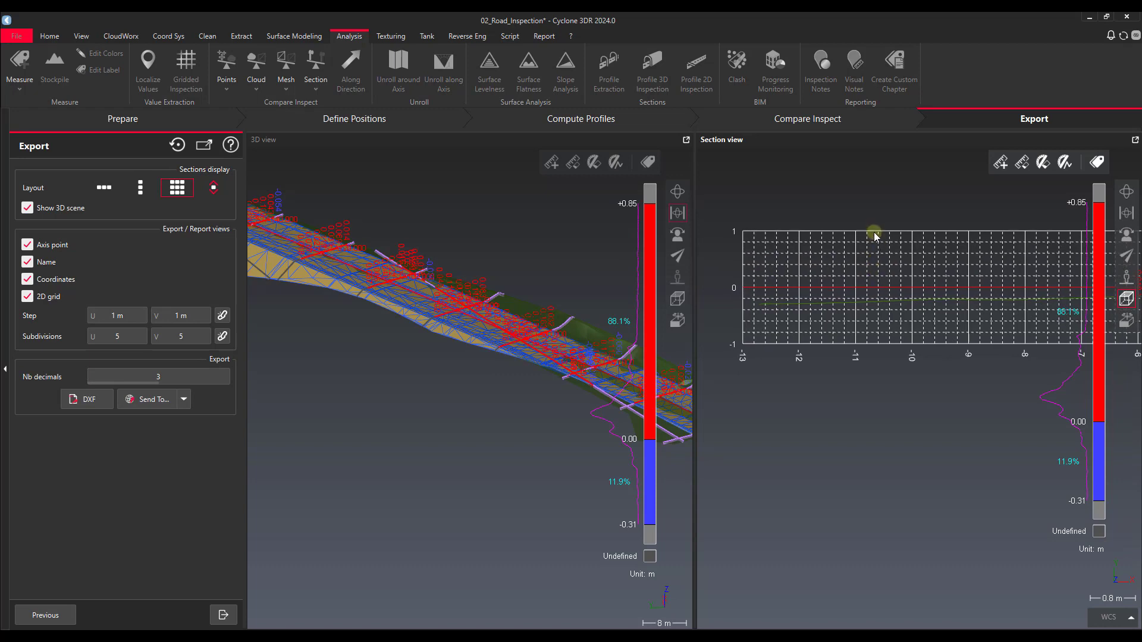
middle_drag(832, 278, 757, 269)
scroll(749, 268, up, 2)
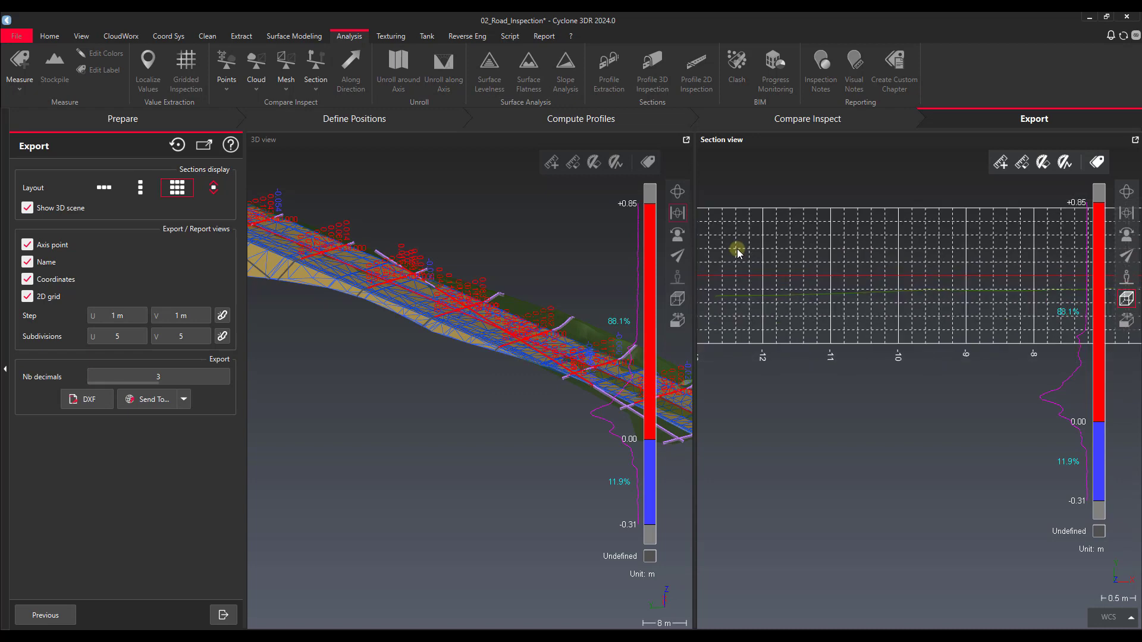
Enter 2 for U Subdivisions and lower Nb decimals from 3 to 2
click(104, 337)
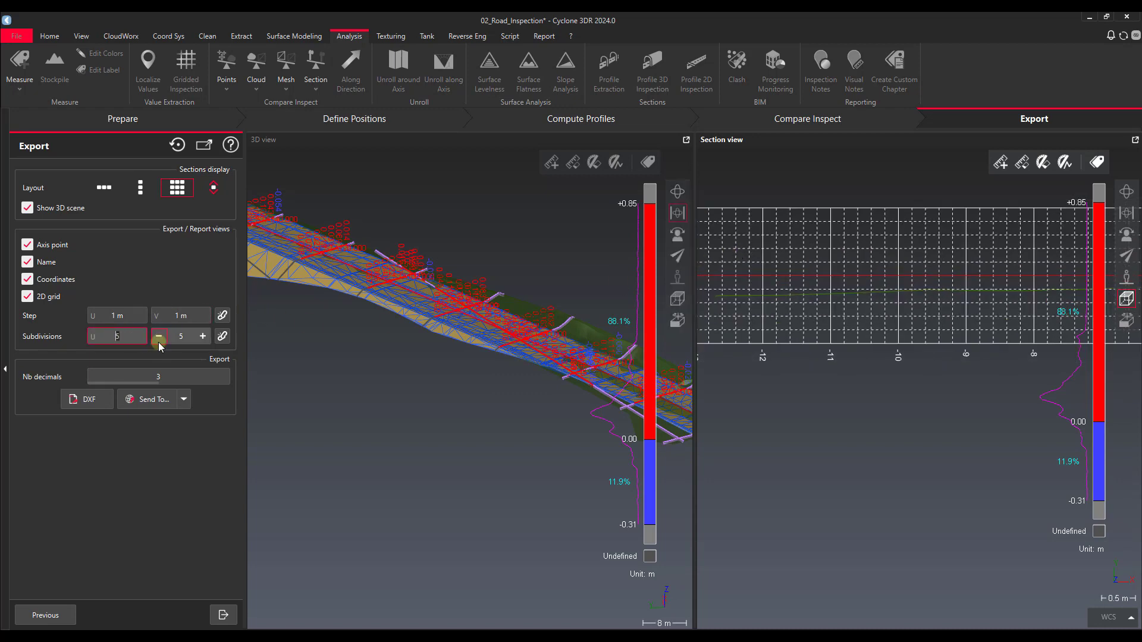
text(2)
click(180, 339)
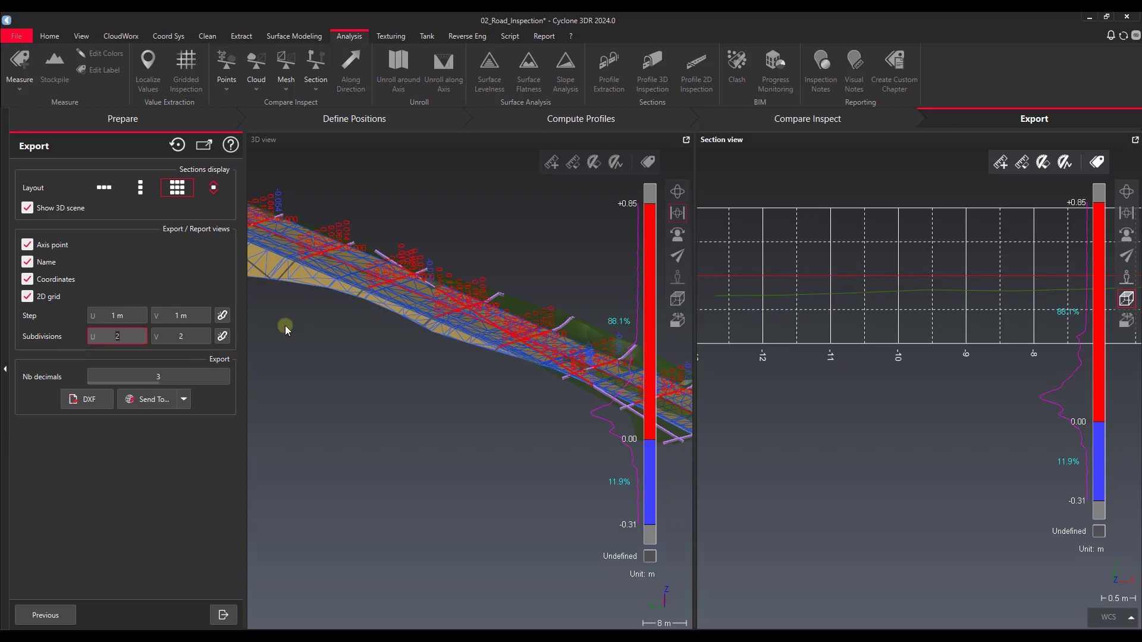
key(Return)
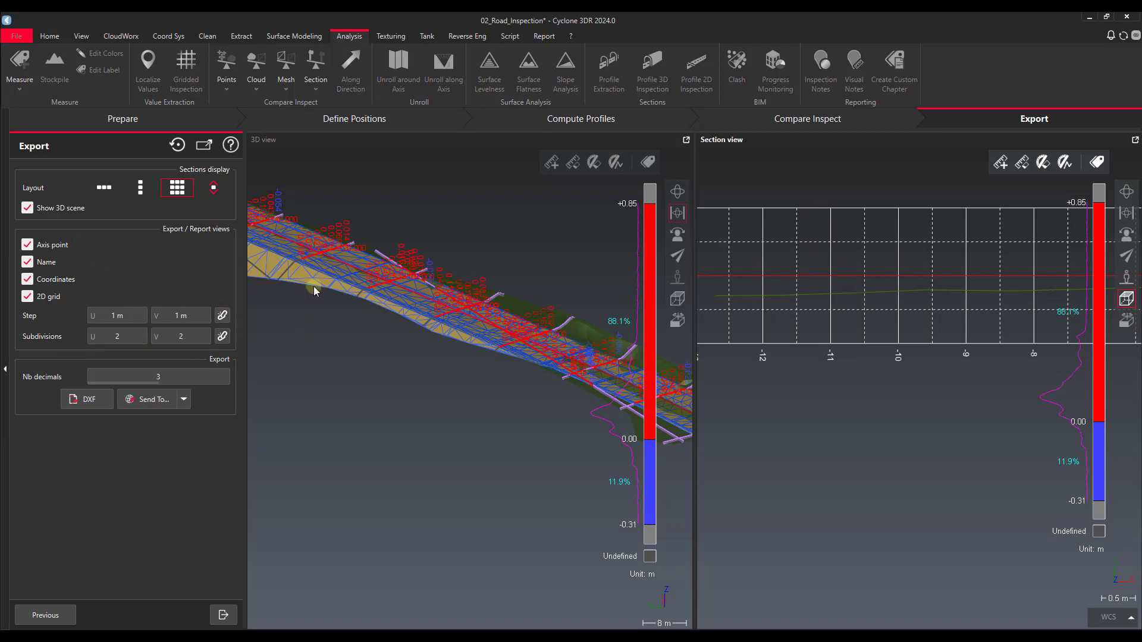
scroll(662, 308, down, 2)
scroll(765, 288, down, 4)
drag(764, 309, 656, 315)
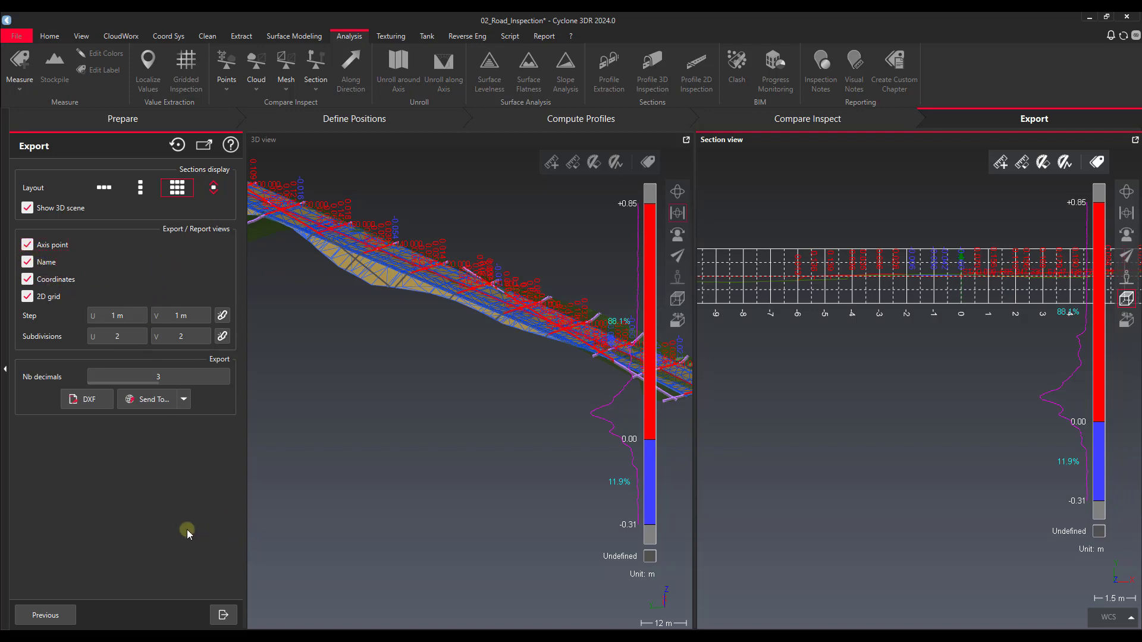
mouse_move(103, 380)
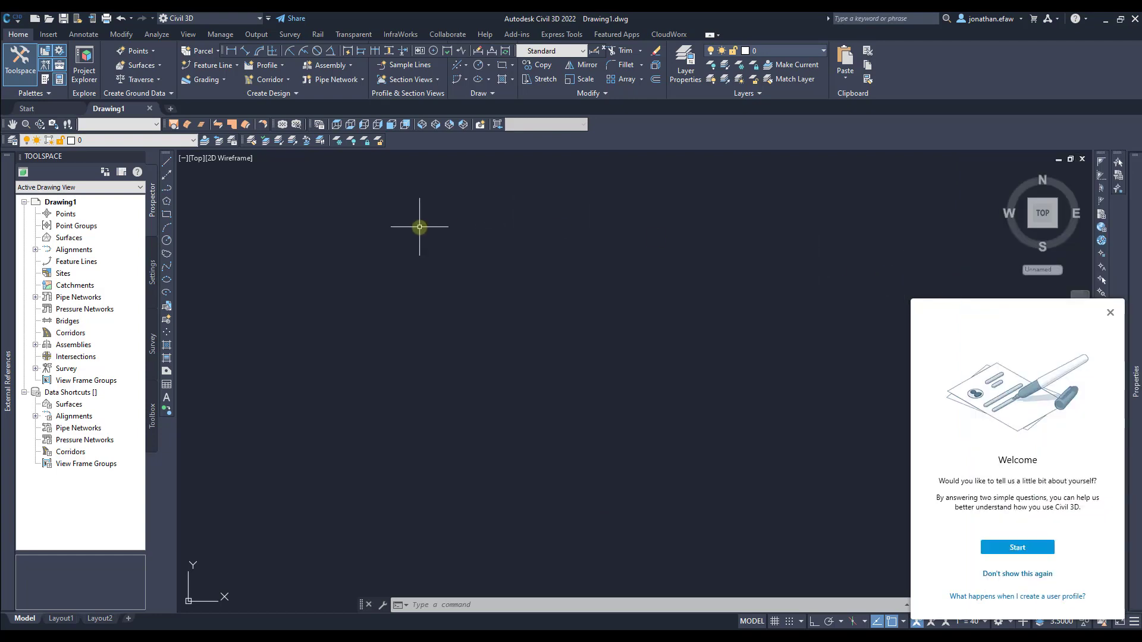
Close Civil 3D's Welcome dialog and send the sections to AutoCAD 2022 - Drawing1.dwg
mouse_move(1129, 291)
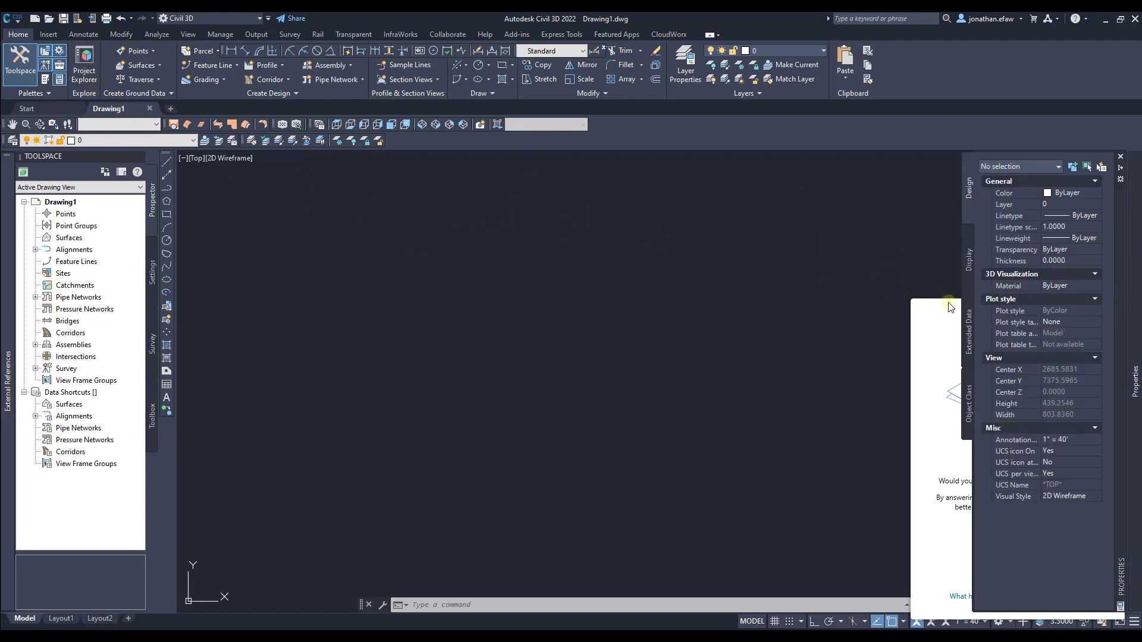
click(1115, 312)
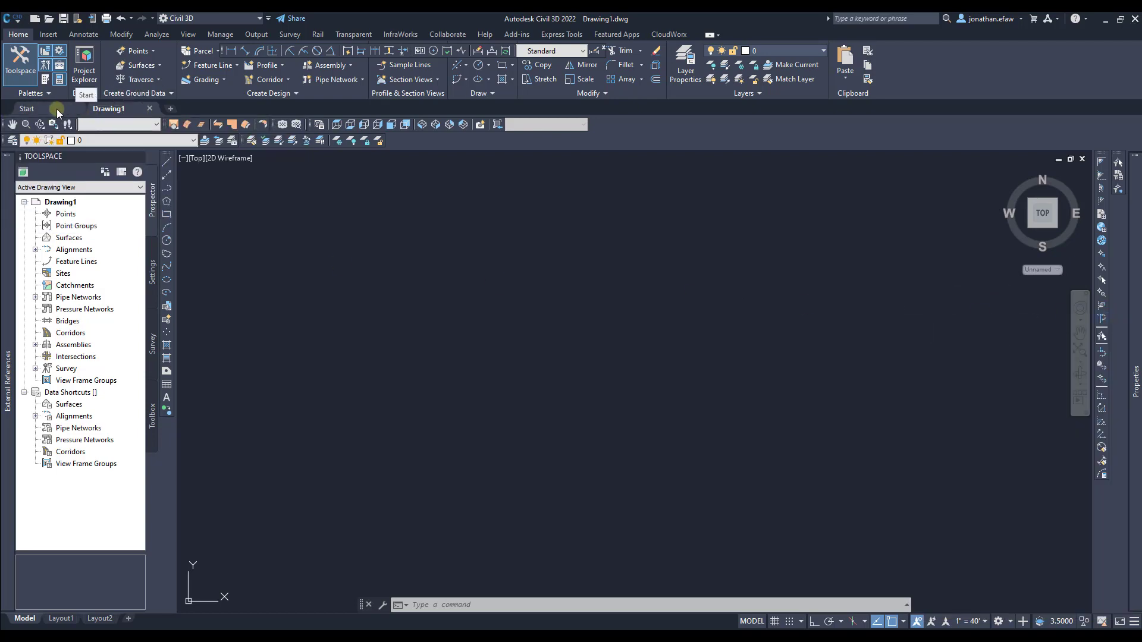
click(1107, 19)
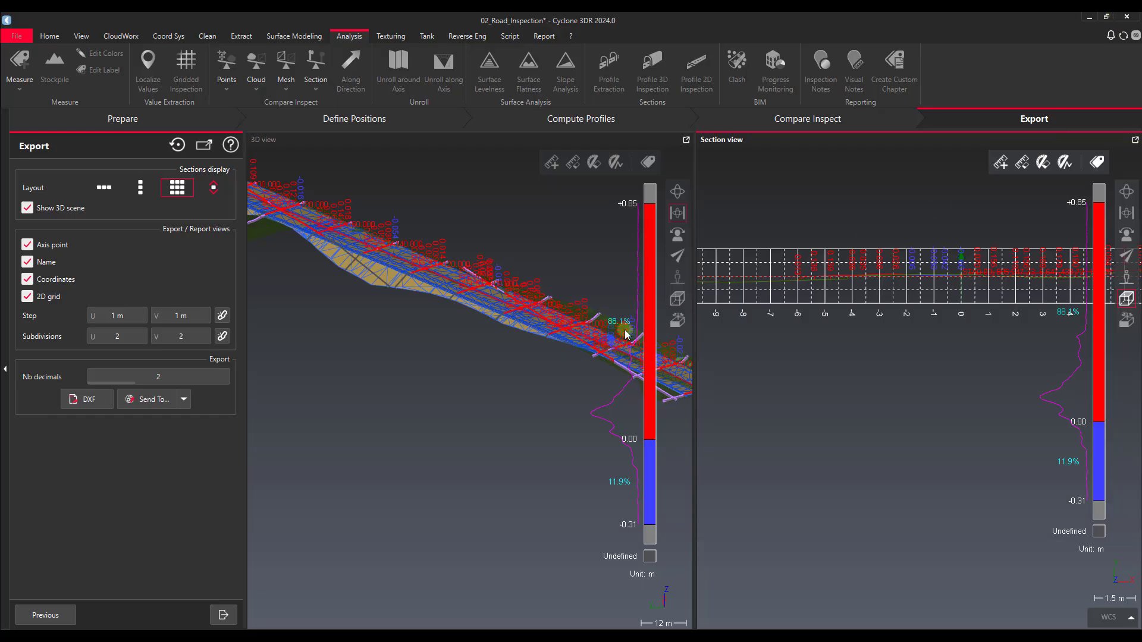
click(184, 399)
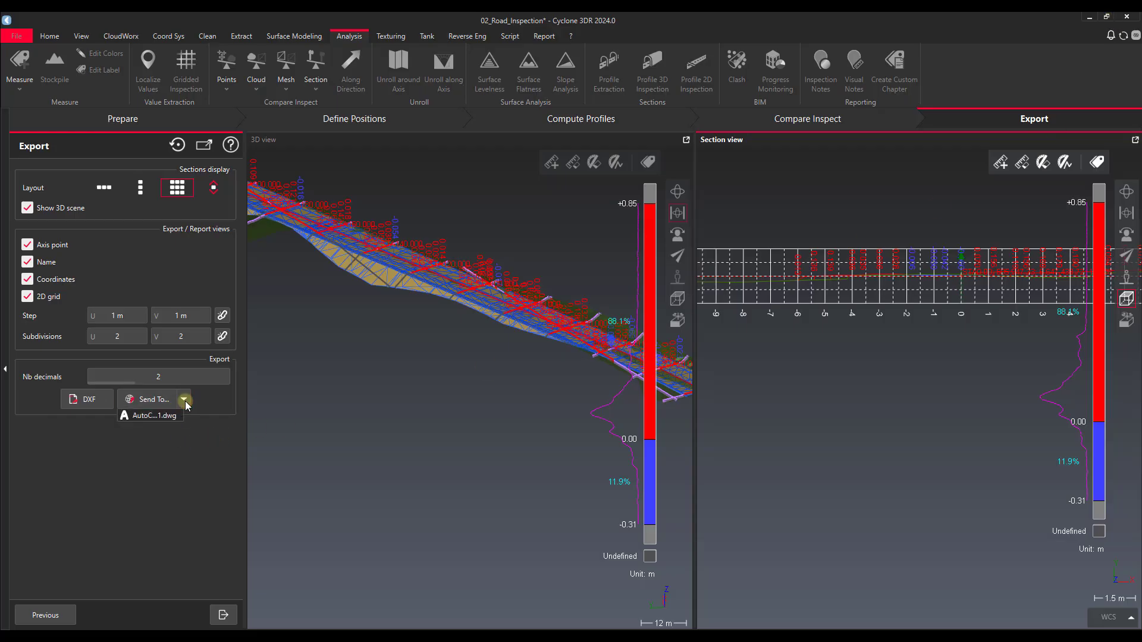
click(156, 415)
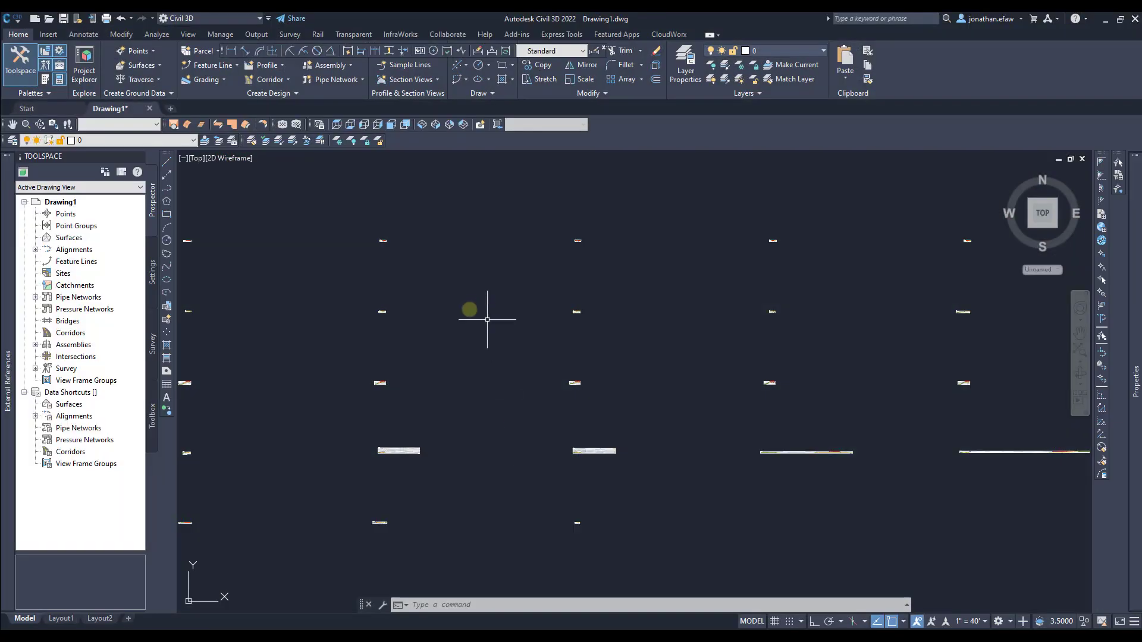
Zoom into the imported section in Civil 3D and pan along its profile grid
scroll(184, 240, down, 5)
scroll(183, 240, up, 10)
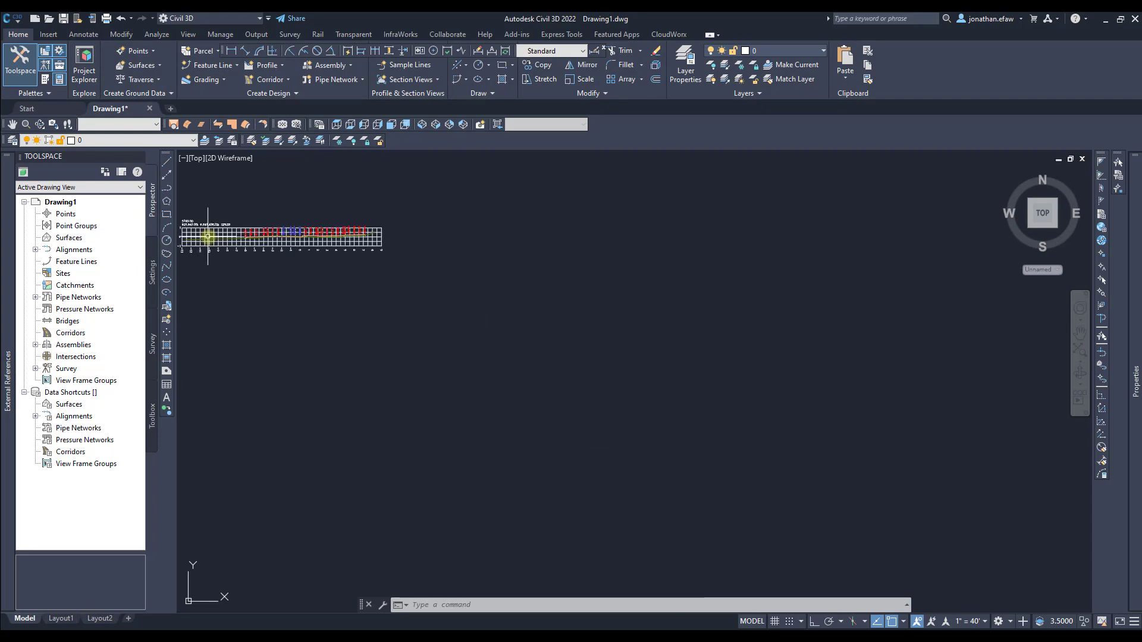
right_click(507, 277)
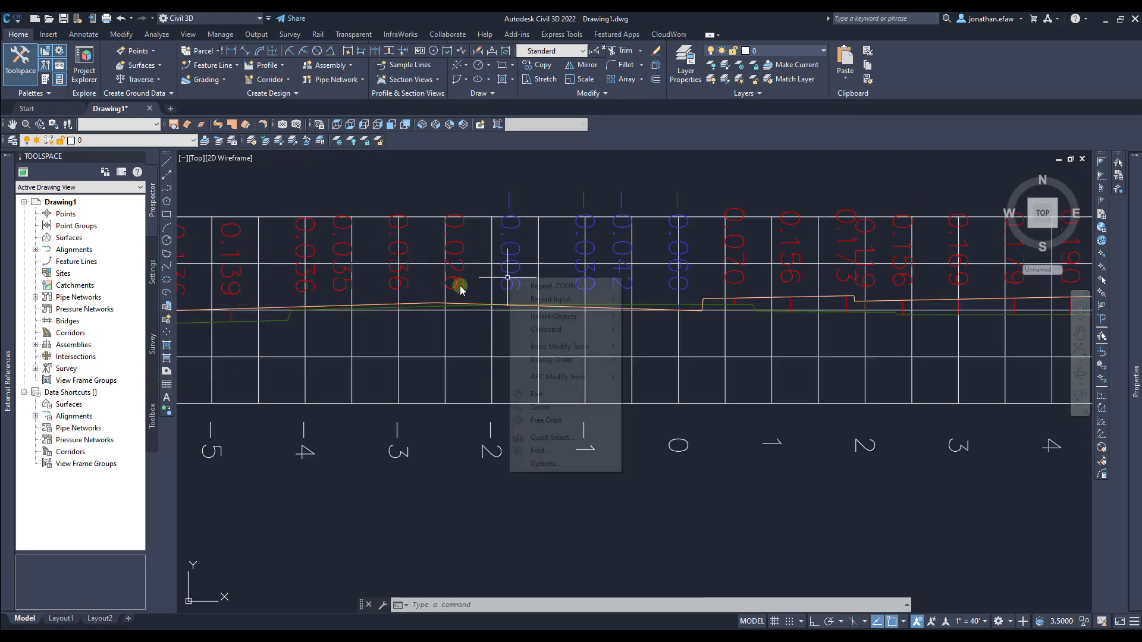
click(314, 187)
key(Escape)
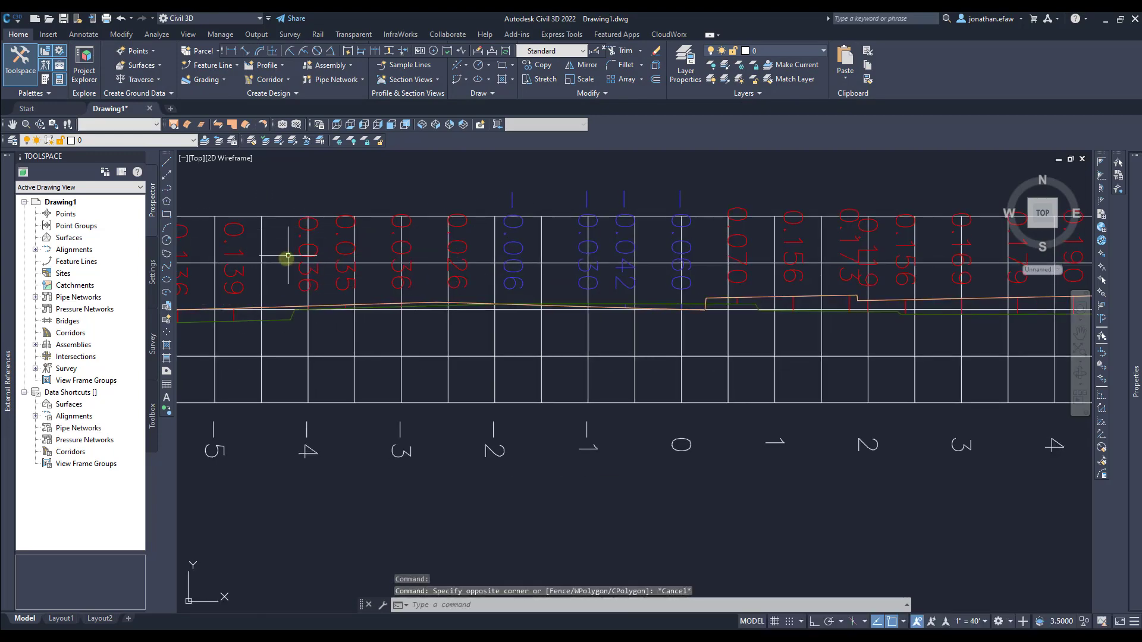
middle_drag(288, 254, 721, 220)
scroll(610, 282, up, 4)
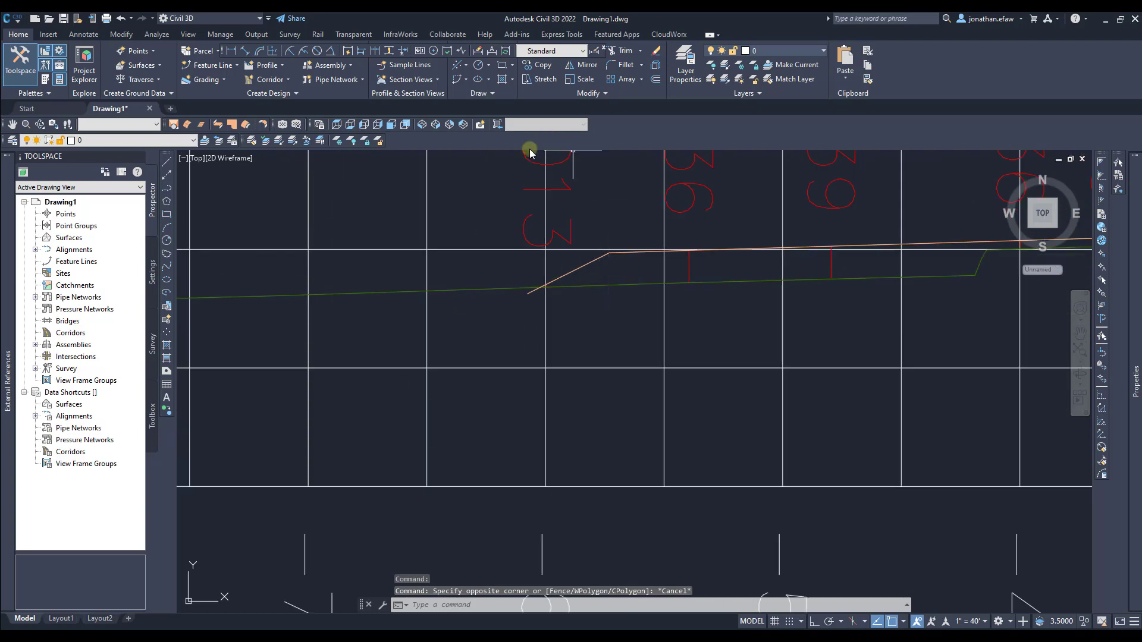
Measure the gap between two grid lines with DIMALIGNED to confirm the 0.5 spacing
click(246, 52)
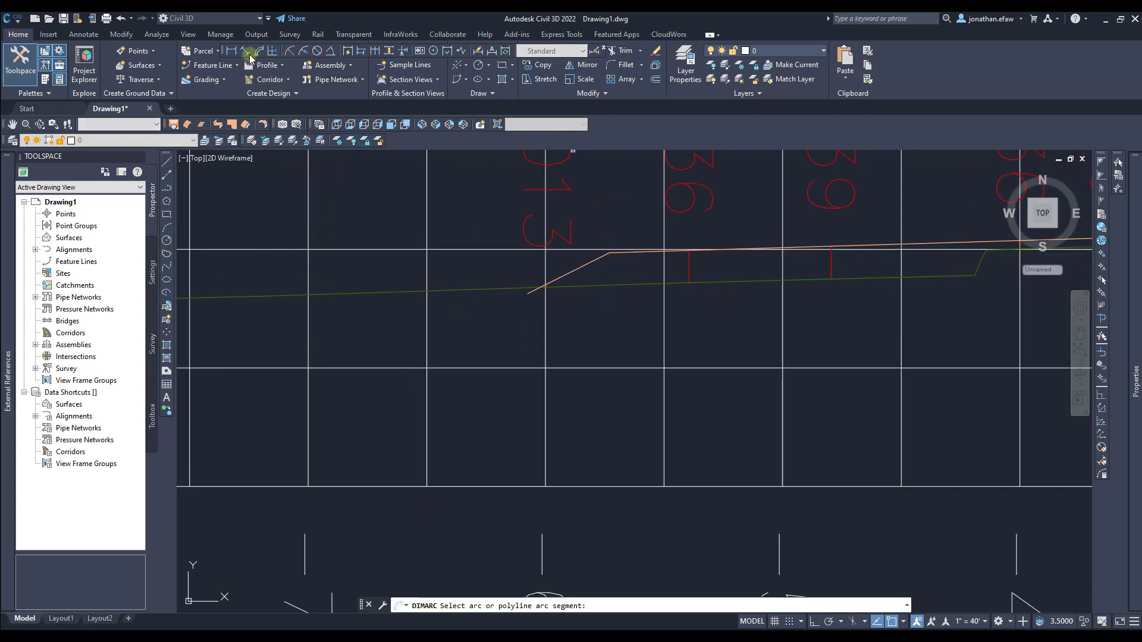
click(545, 250)
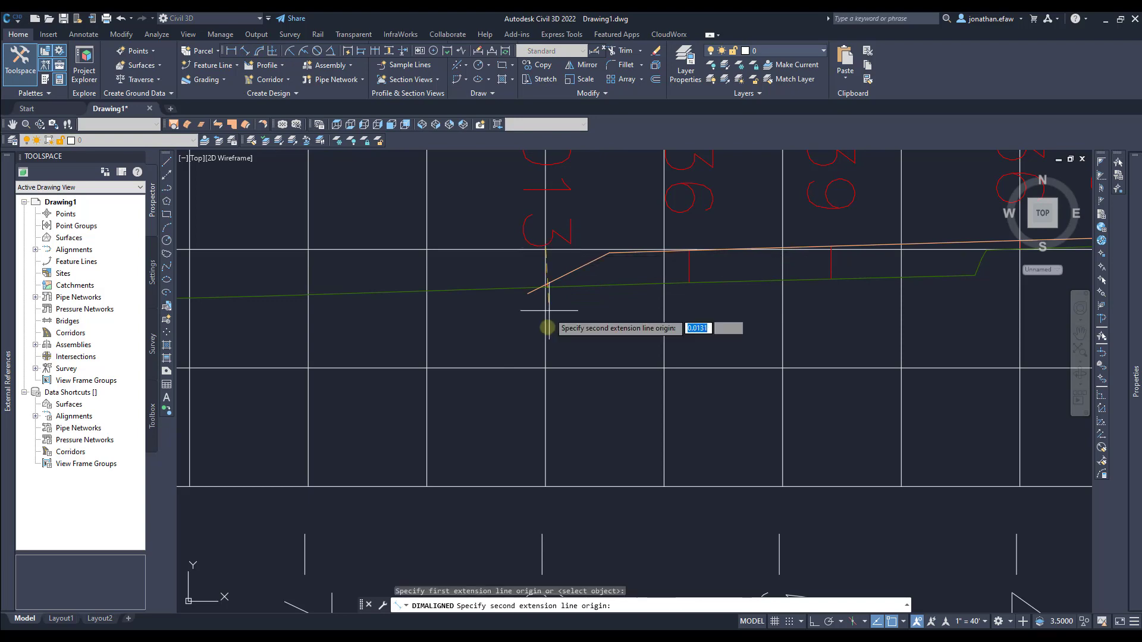
click(544, 367)
scroll(468, 373, down, 5)
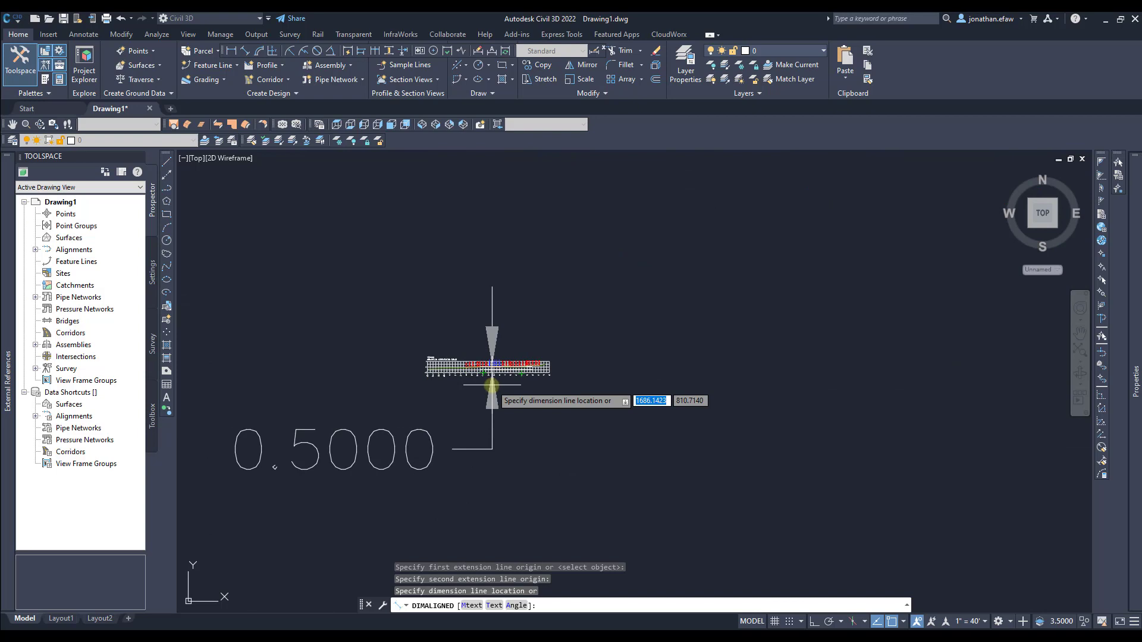
key(Escape)
scroll(481, 373, up, 4)
scroll(481, 373, up, 4)
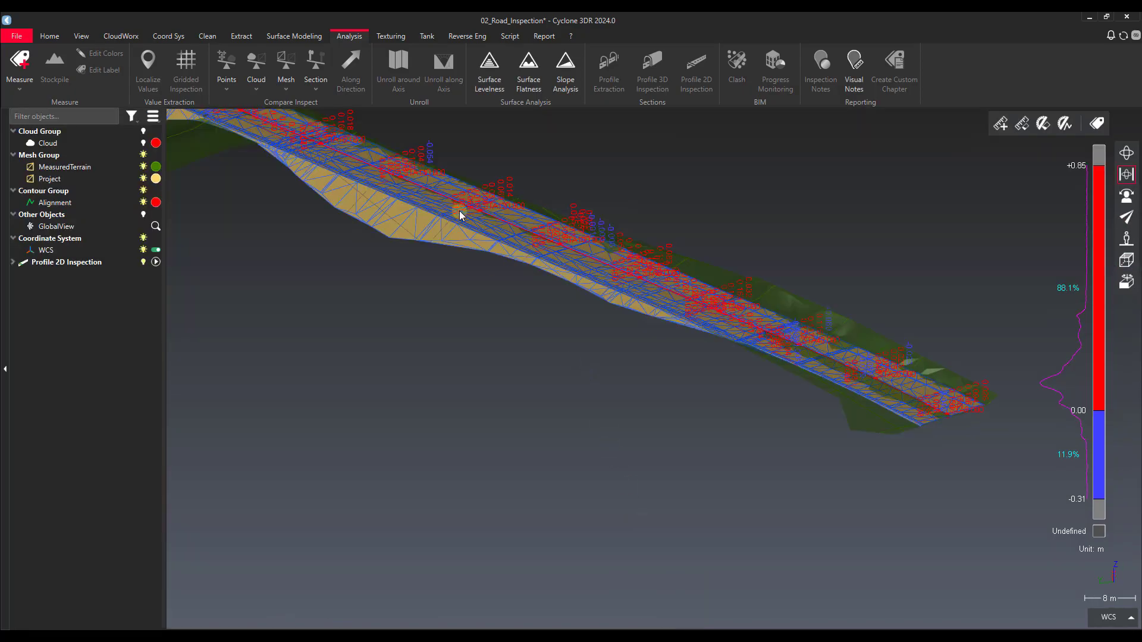
Hide the Project and MeasuredTerrain meshes so only the deviation labels remain
scroll(647, 373, up, 10)
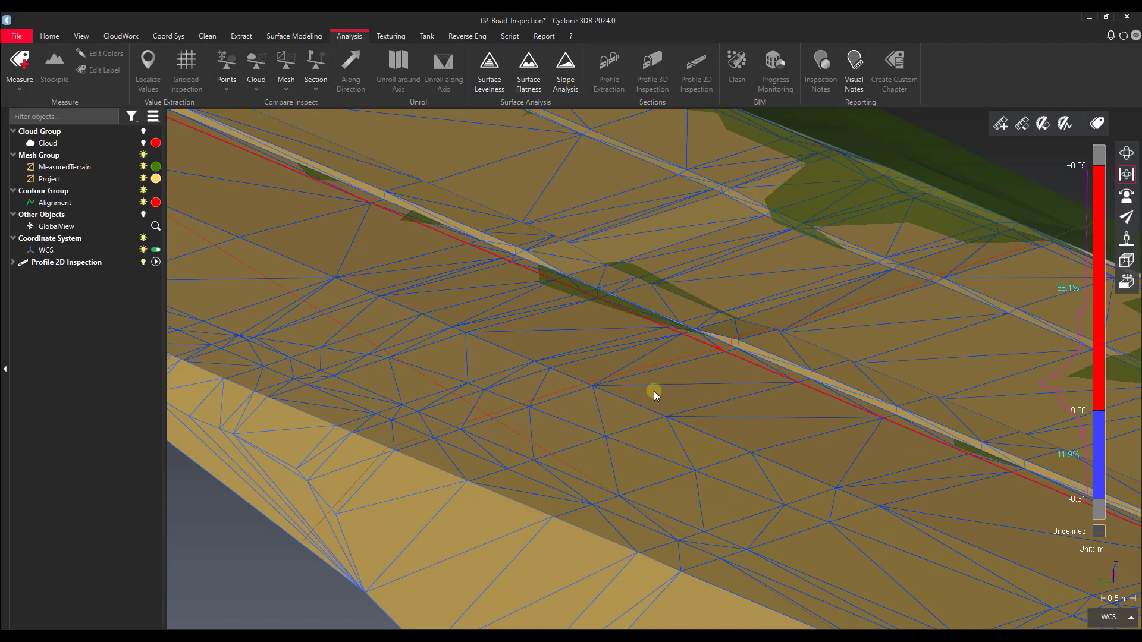
drag(655, 391, 683, 305)
drag(647, 270, 667, 288)
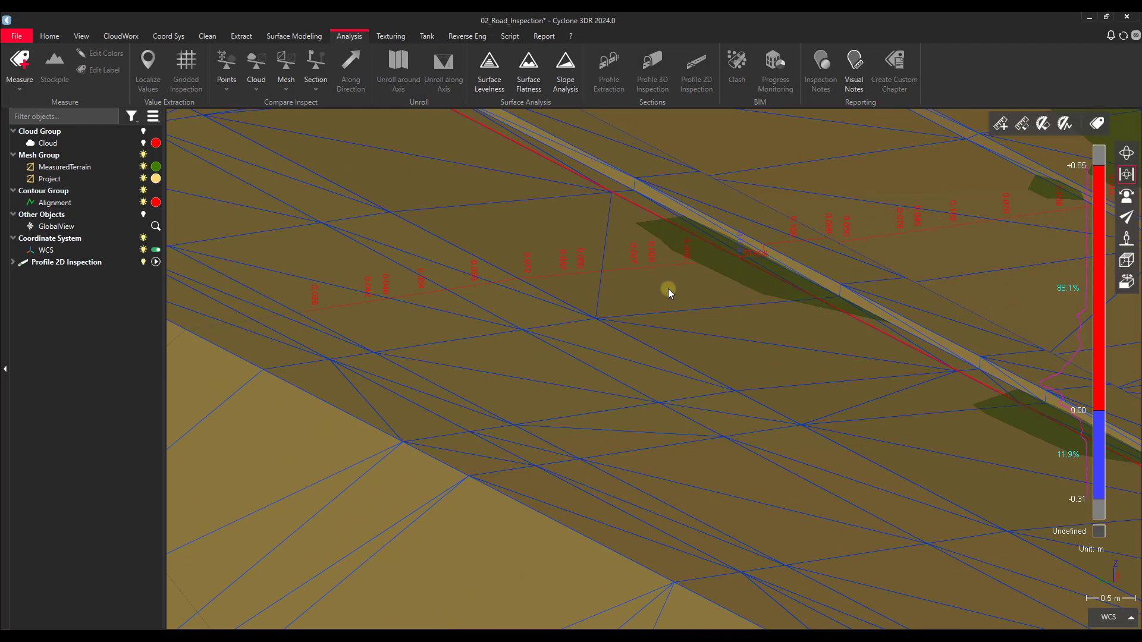
click(667, 289)
right_click(668, 290)
click(693, 301)
click(729, 283)
right_click(729, 283)
click(756, 288)
Look along the profile and expand Profile 2D Inspection to list its stations
drag(530, 293, 527, 357)
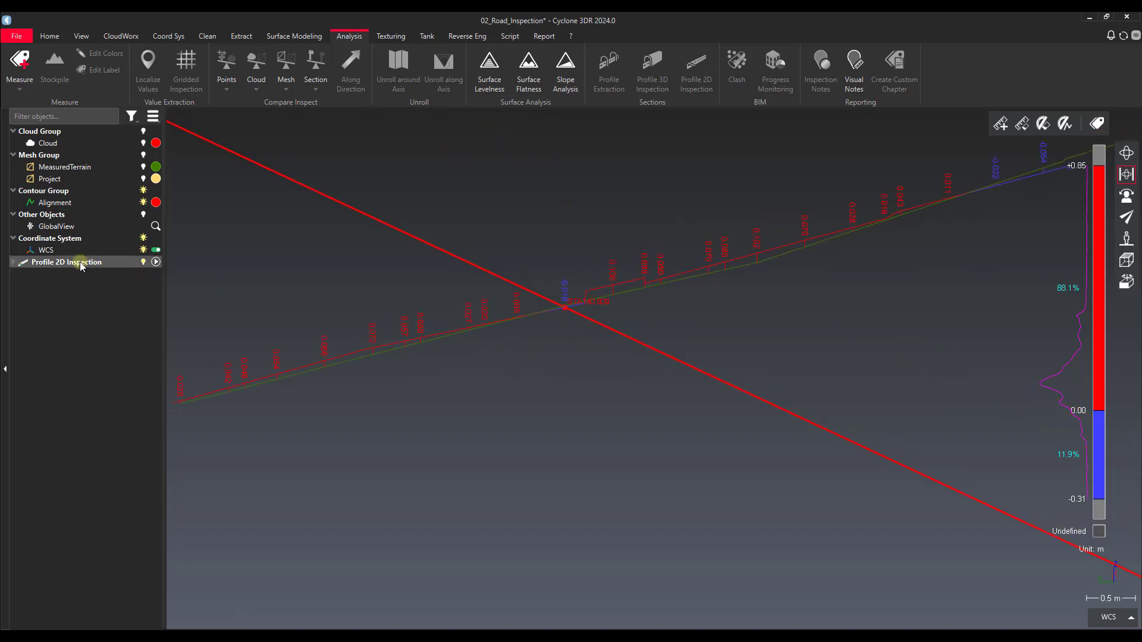
click(13, 263)
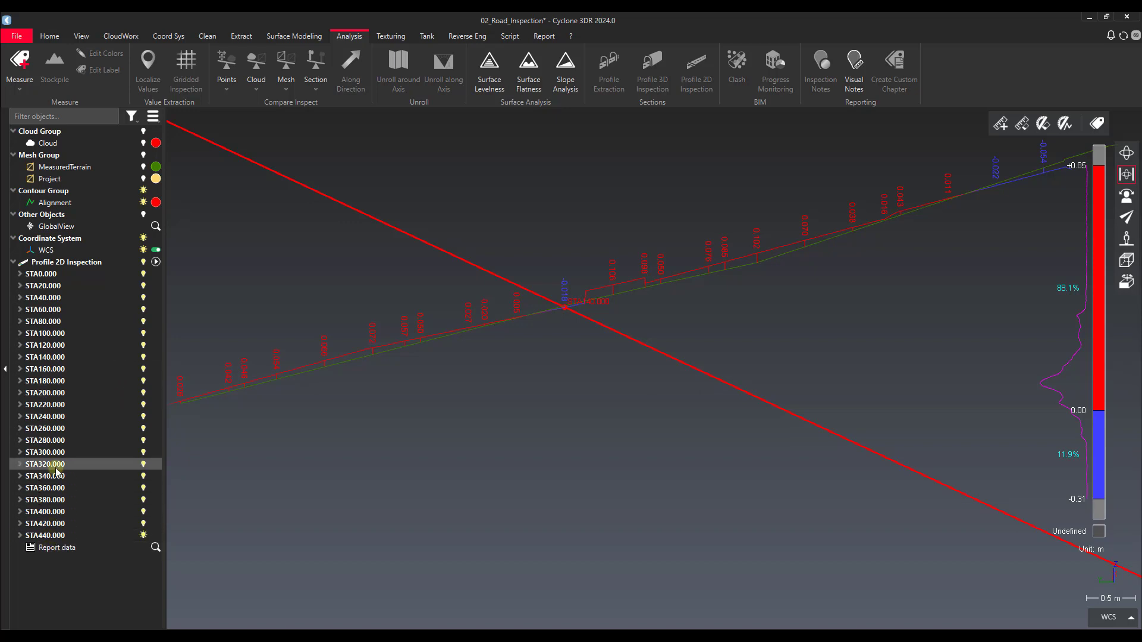
click(155, 547)
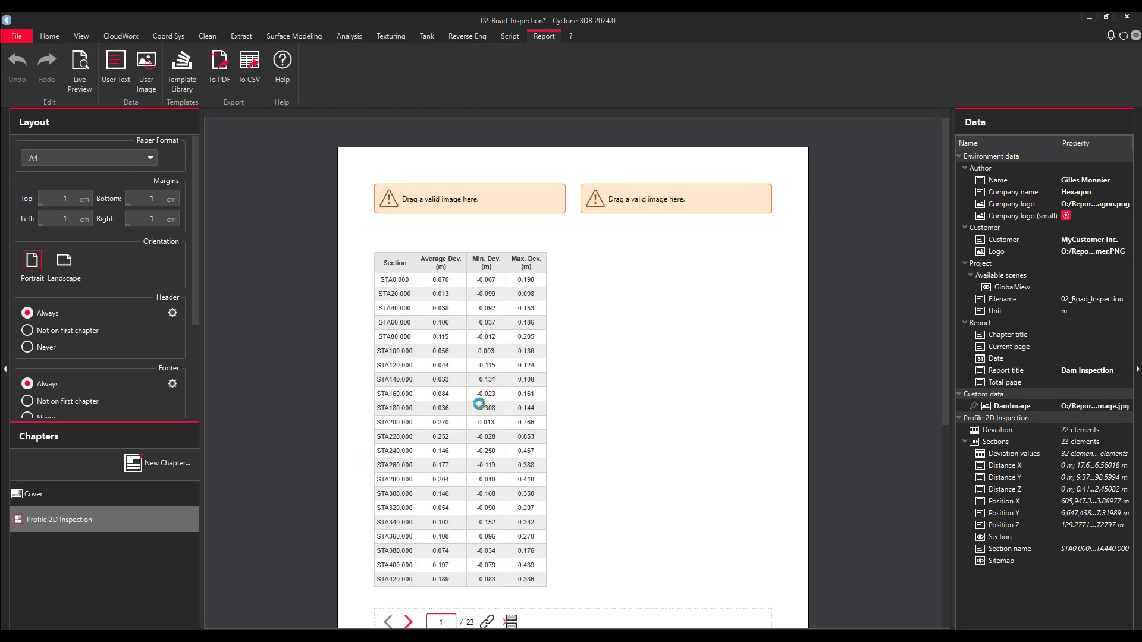
Select the deviation table and page through the report to the STA20.000 and STA40.000 pages
click(407, 280)
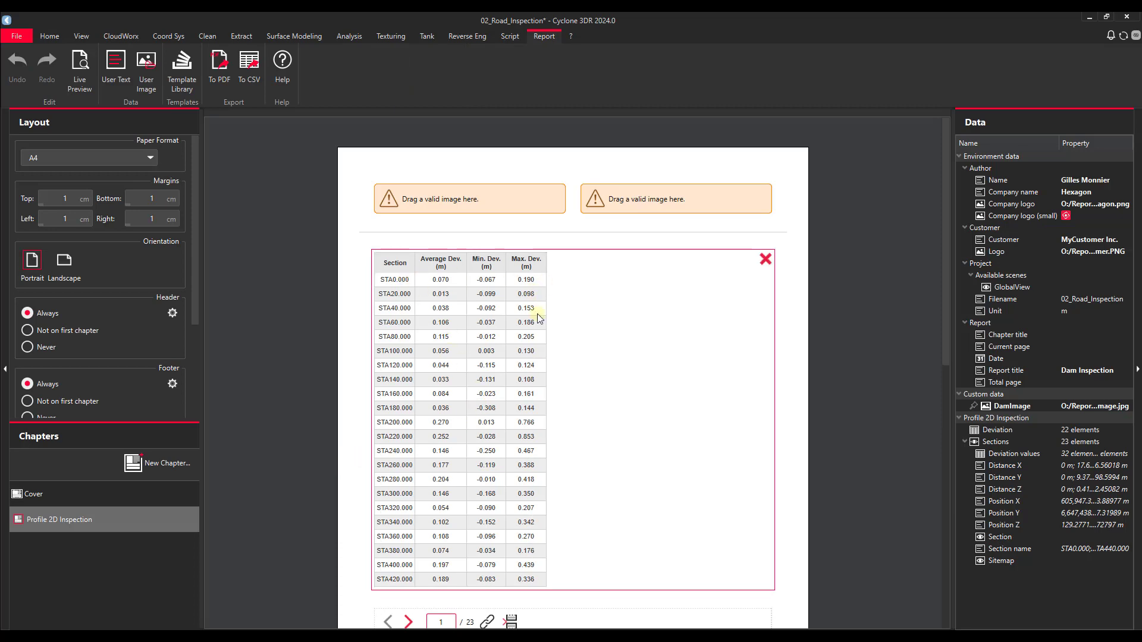
scroll(610, 336, down, 10)
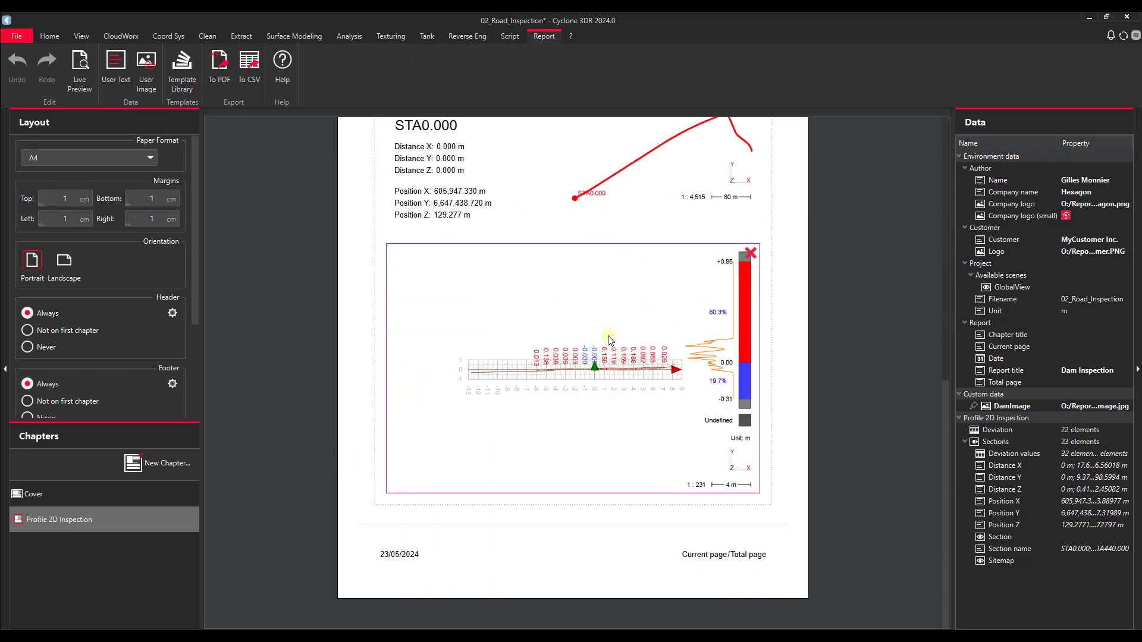
scroll(773, 309, up, 2)
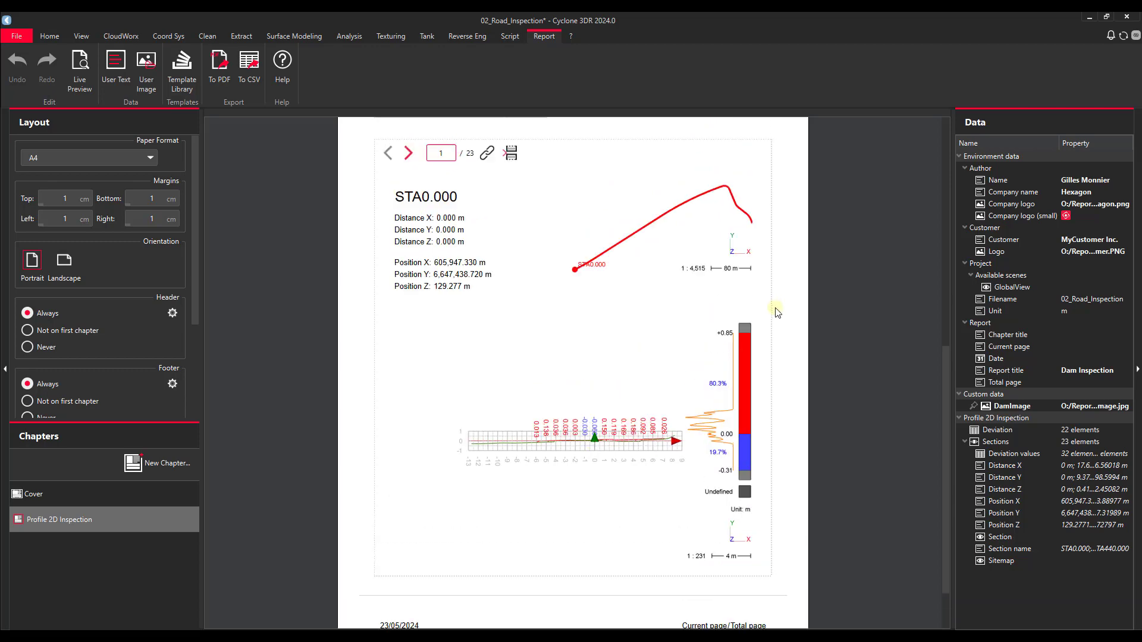
click(408, 189)
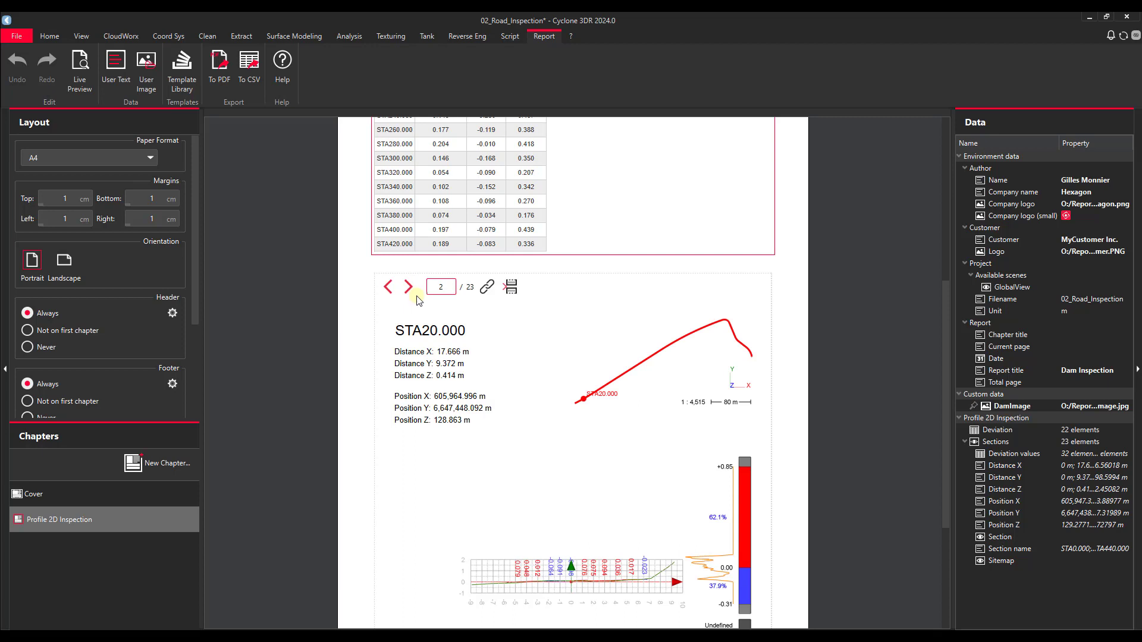
scroll(506, 268, down, 1)
click(408, 252)
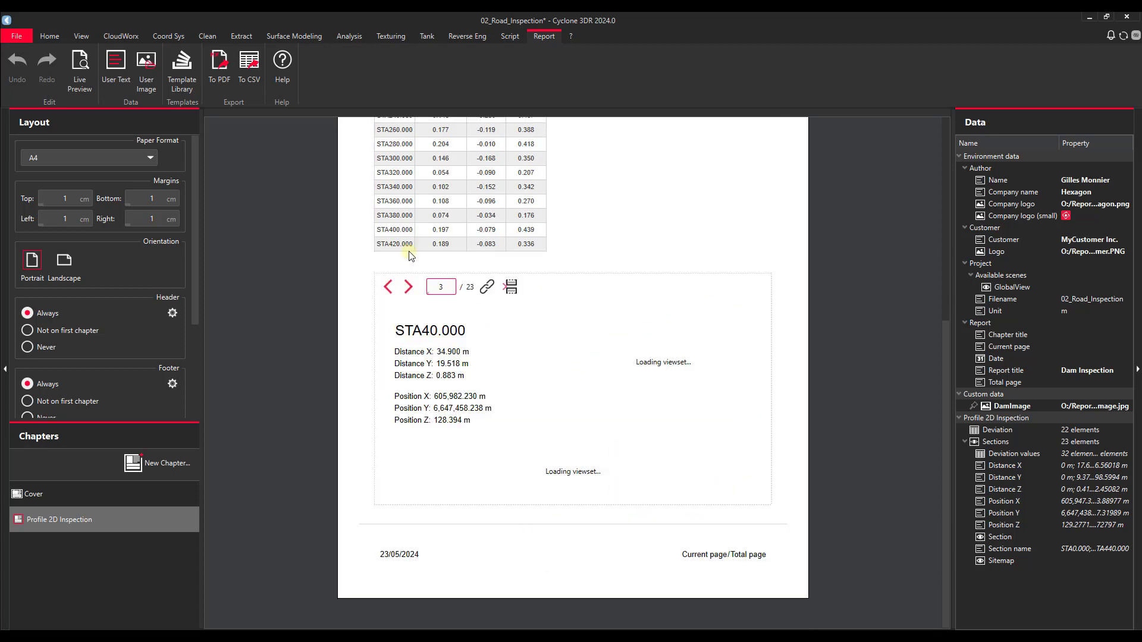